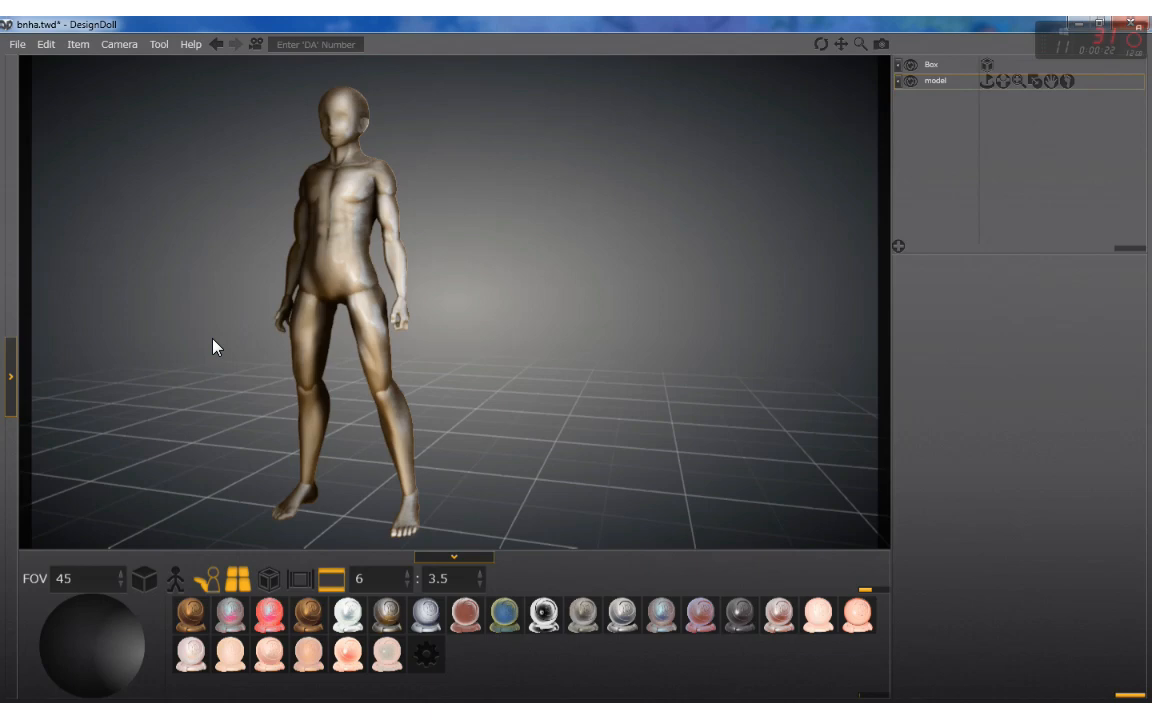
# Step: Pose the figure's legs and hips so that one foot crosses in front of the other
pyautogui.moveTo(212, 340)
pyautogui.mouseDown()
pyautogui.moveTo(354, 336)
pyautogui.moveTo(210, 338)
pyautogui.mouseUp()
pyautogui.moveTo(407, 485)
pyautogui.mouseDown()
pyautogui.moveTo(450, 511)
pyautogui.moveTo(402, 478)
pyautogui.mouseUp()
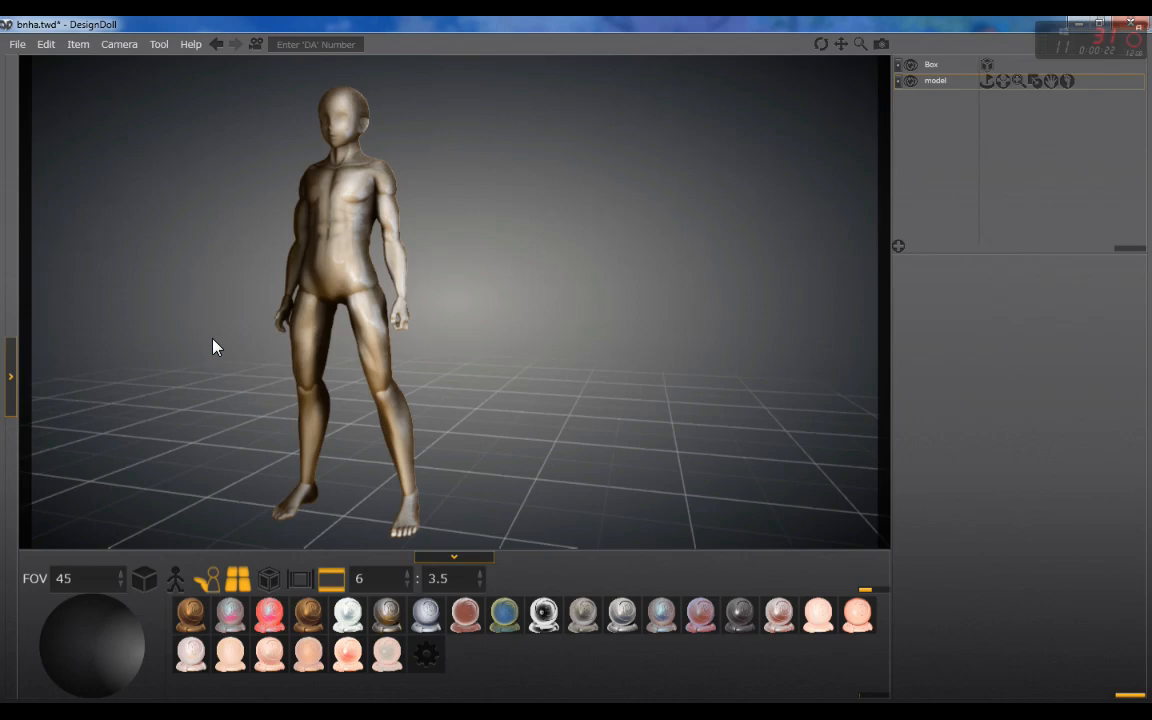
pyautogui.moveTo(213, 345)
pyautogui.mouseDown()
pyautogui.moveTo(355, 345)
pyautogui.moveTo(296, 324)
pyautogui.moveTo(208, 324)
pyautogui.mouseUp()
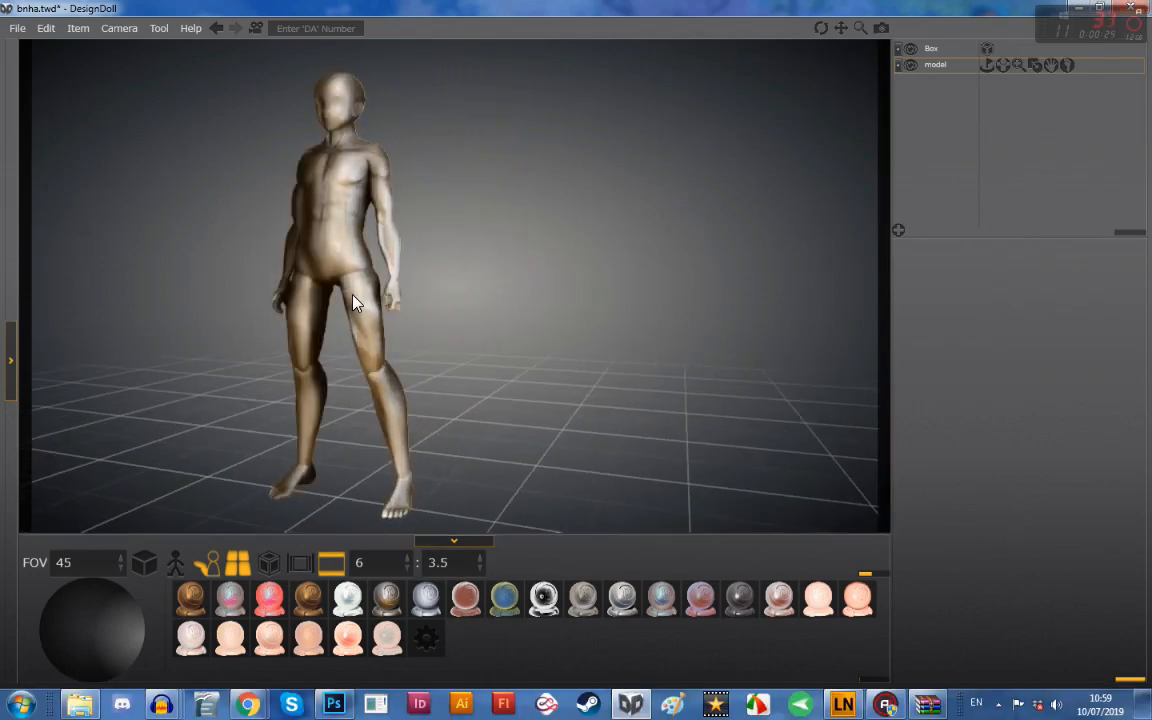
pyautogui.moveTo(393, 468); pyautogui.dragTo(368, 483)
pyautogui.click(393, 497)
pyautogui.moveTo(372, 300); pyautogui.dragTo(360, 259)
# Step: Raise one of the figure's hands beside the head in a wave and rest the other hand on the hip
pyautogui.moveTo(281, 287); pyautogui.dragTo(243, 135)
pyautogui.moveTo(252, 242); pyautogui.dragTo(288, 146)
pyautogui.moveTo(442, 240); pyautogui.dragTo(404, 236)
pyautogui.moveTo(290, 112); pyautogui.dragTo(348, 113)
pyautogui.moveTo(522, 363); pyautogui.dragTo(489, 329)
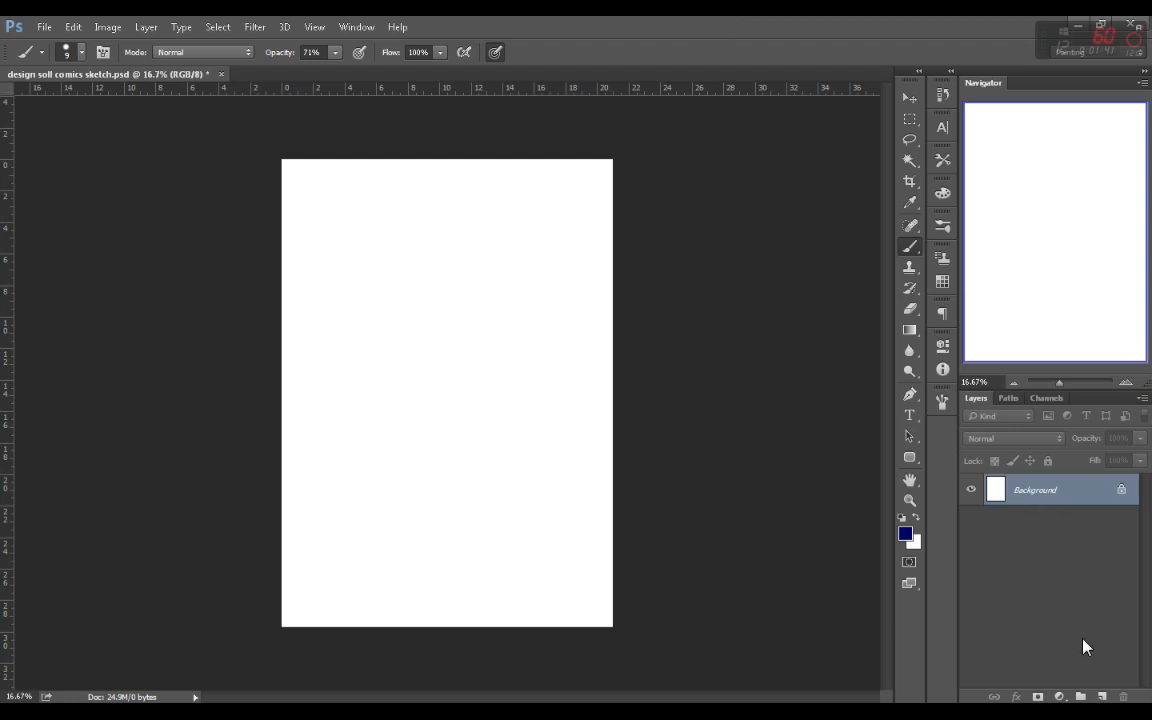
# Step: Add a new layer to the Photoshop sketch document and capture a screenshot of the posed figure in DesignDoll
pyautogui.click(1102, 696)
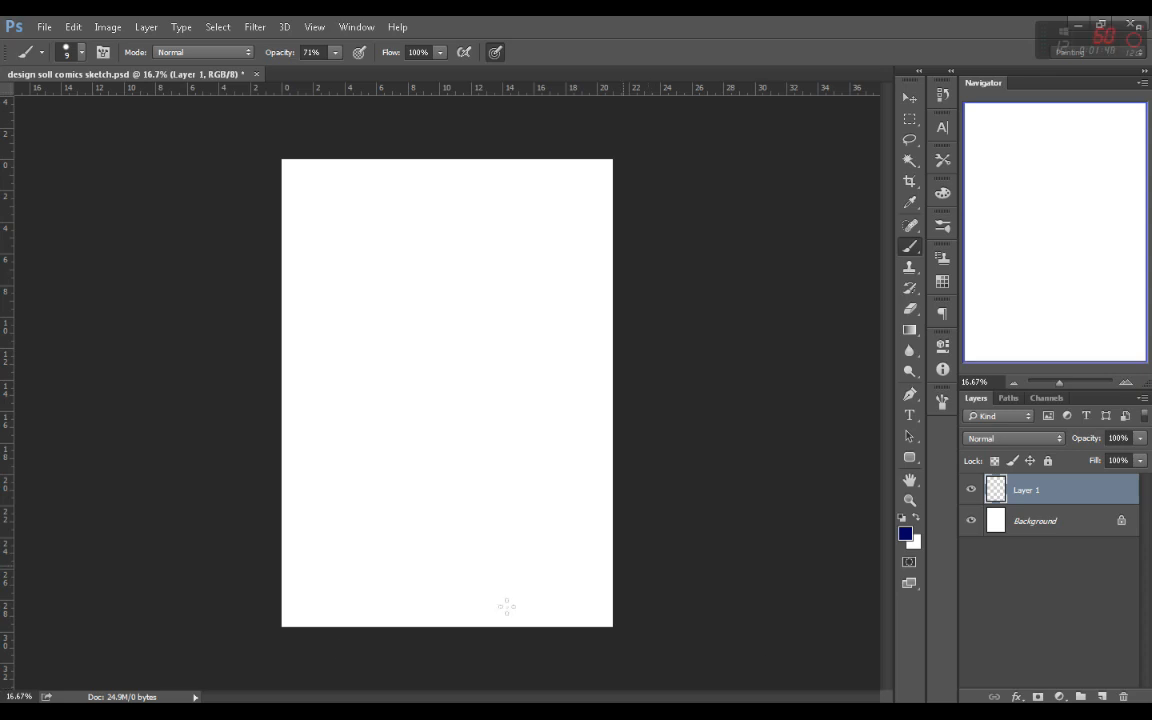
pyautogui.hotkey('alt', 'Tab')
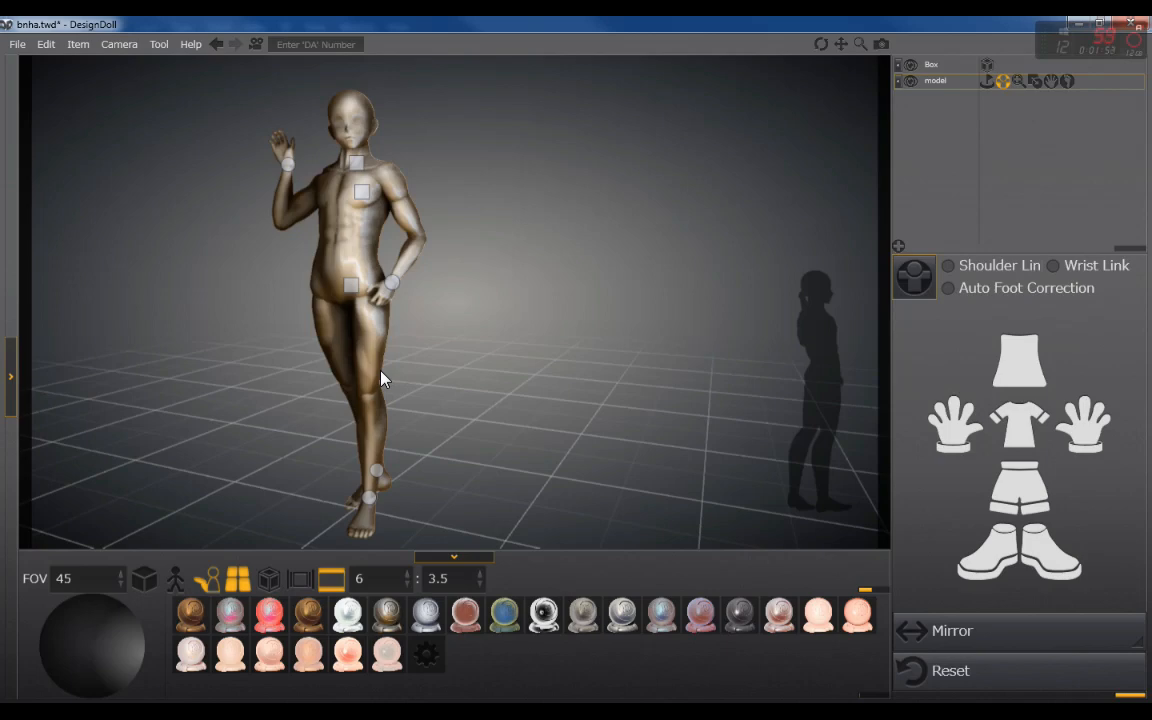
pyautogui.press('Print')
pyautogui.click(1080, 22)
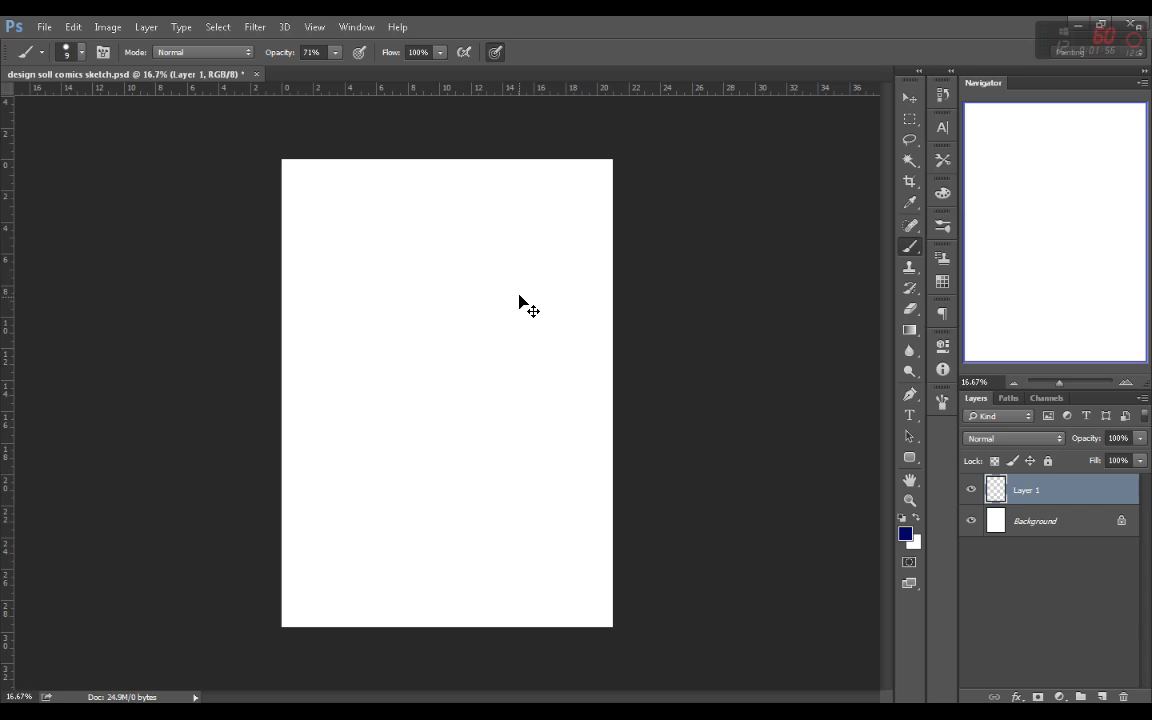
# Step: Paste the captured screenshot into Layer 1 and move it up so the figure lies well inside the page
pyautogui.hotkey('ctrl', 'v')
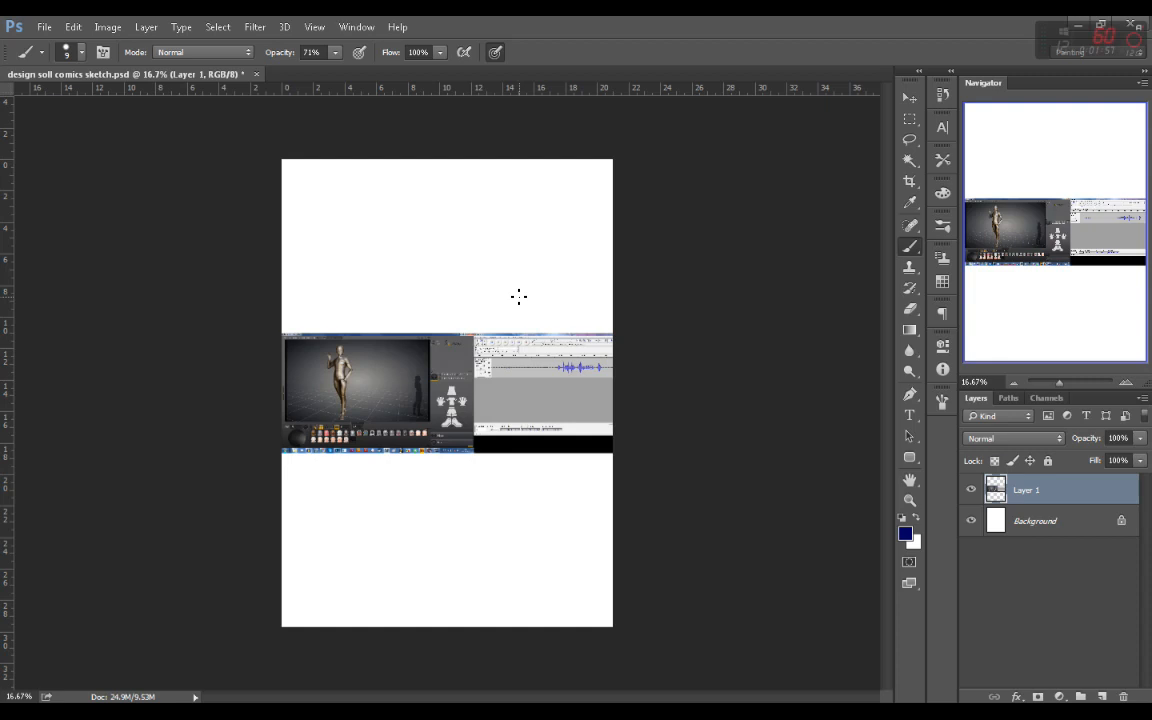
pyautogui.hotkey('ctrl', 'z')
pyautogui.hotkey('ctrl', 'v')
pyautogui.click(909, 97)
pyautogui.moveTo(426, 403); pyautogui.dragTo(474, 346)
# Step: Trim the pasted screenshot to a rectangle around the figure, deleting everything outside it from Layer 1, and deselect
pyautogui.press('m')
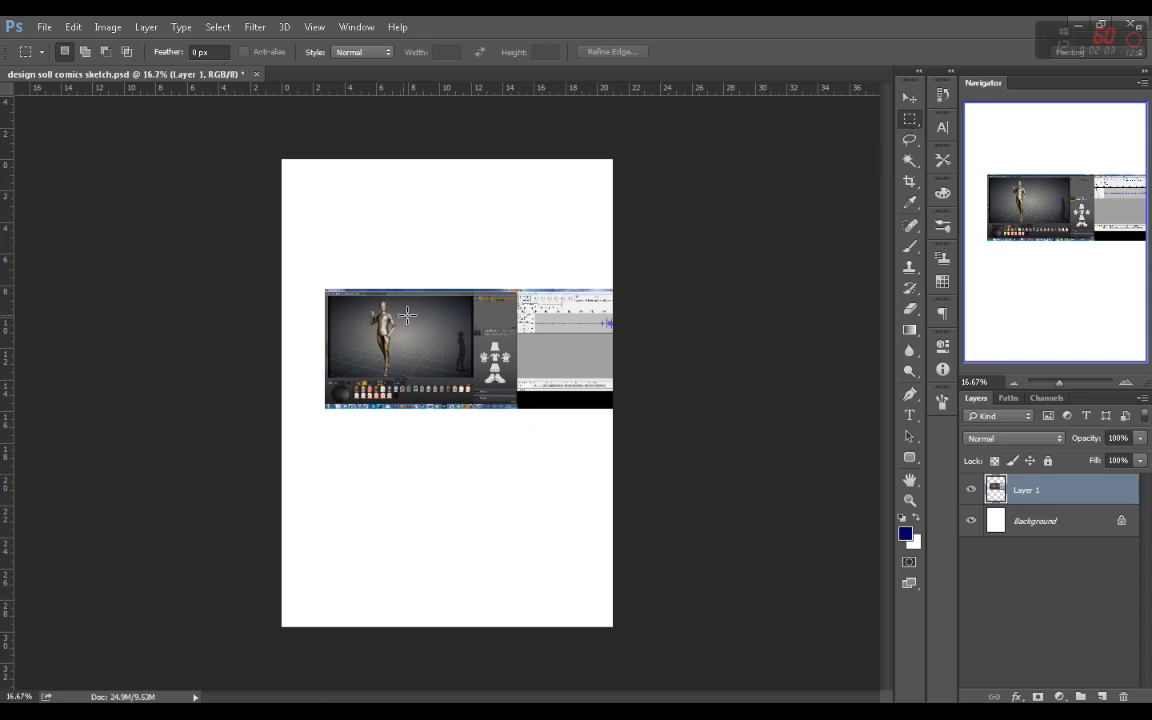
pyautogui.moveTo(341, 298); pyautogui.dragTo(429, 378)
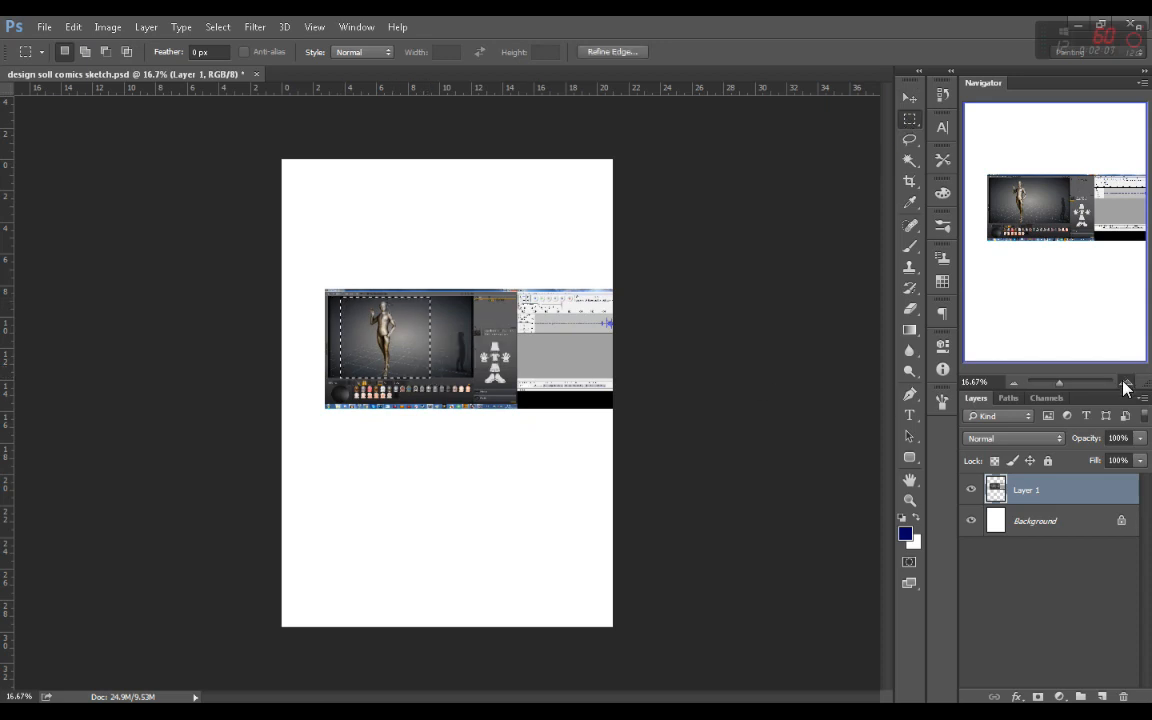
pyautogui.click(1124, 383)
pyautogui.click(1124, 383)
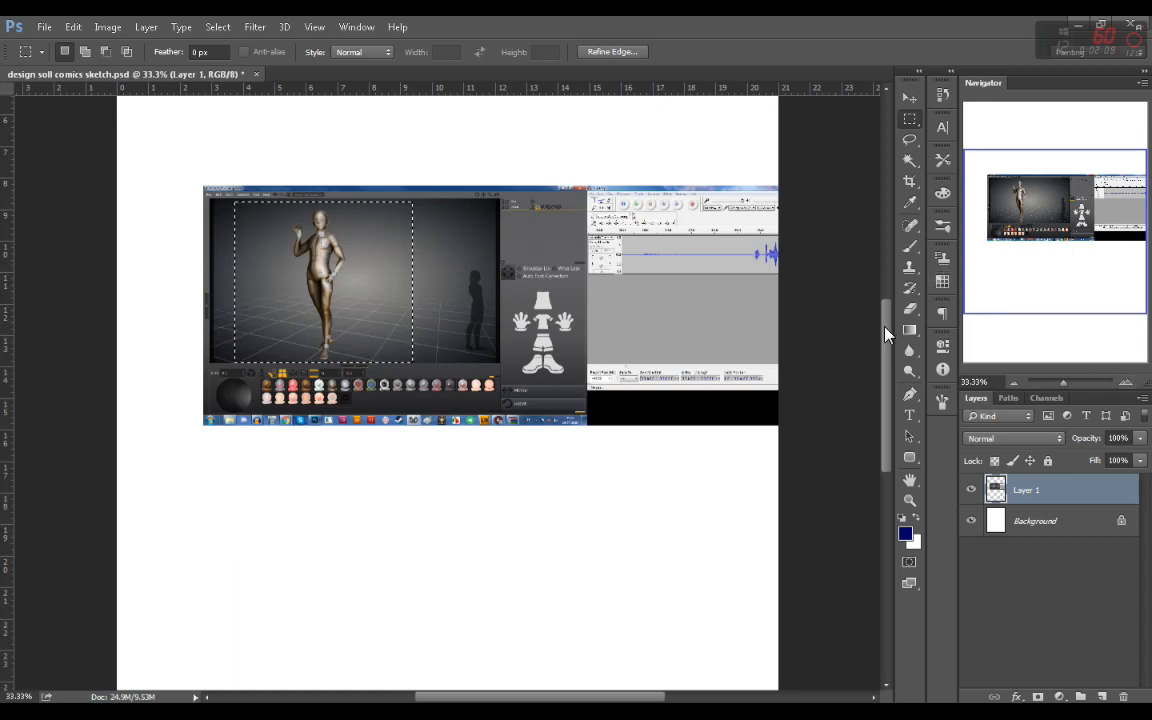
pyautogui.moveTo(886, 329); pyautogui.dragTo(884, 318)
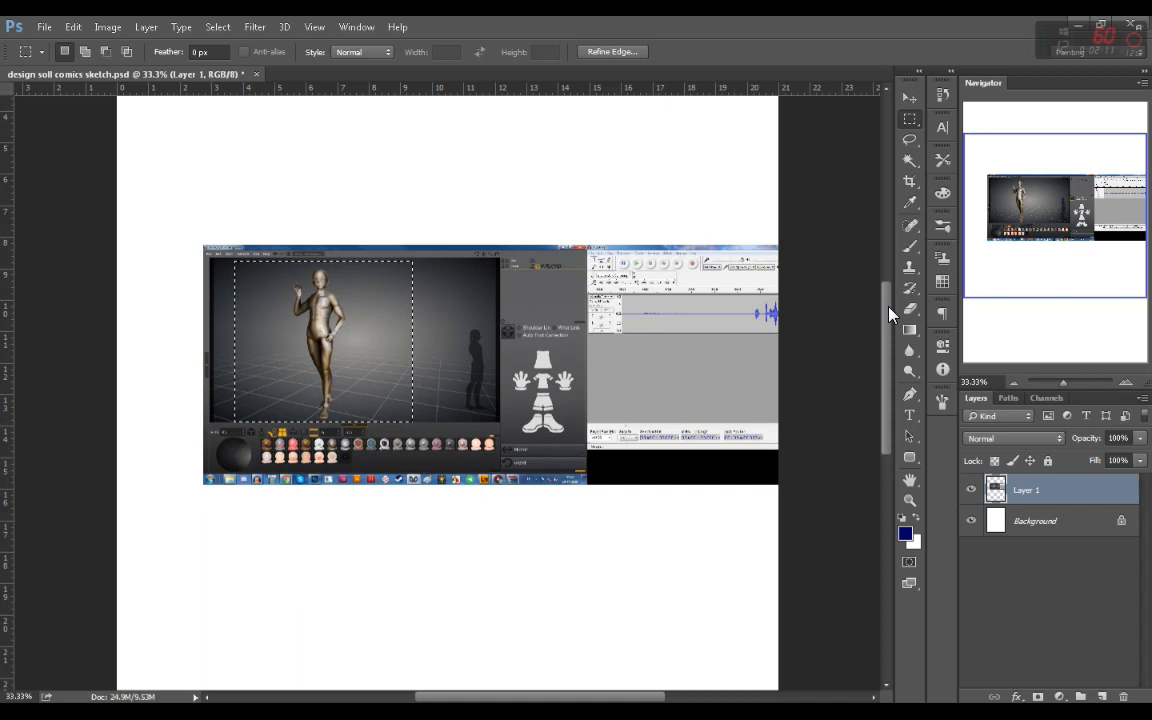
pyautogui.hotkey('ctrl', 'shift', 'i')
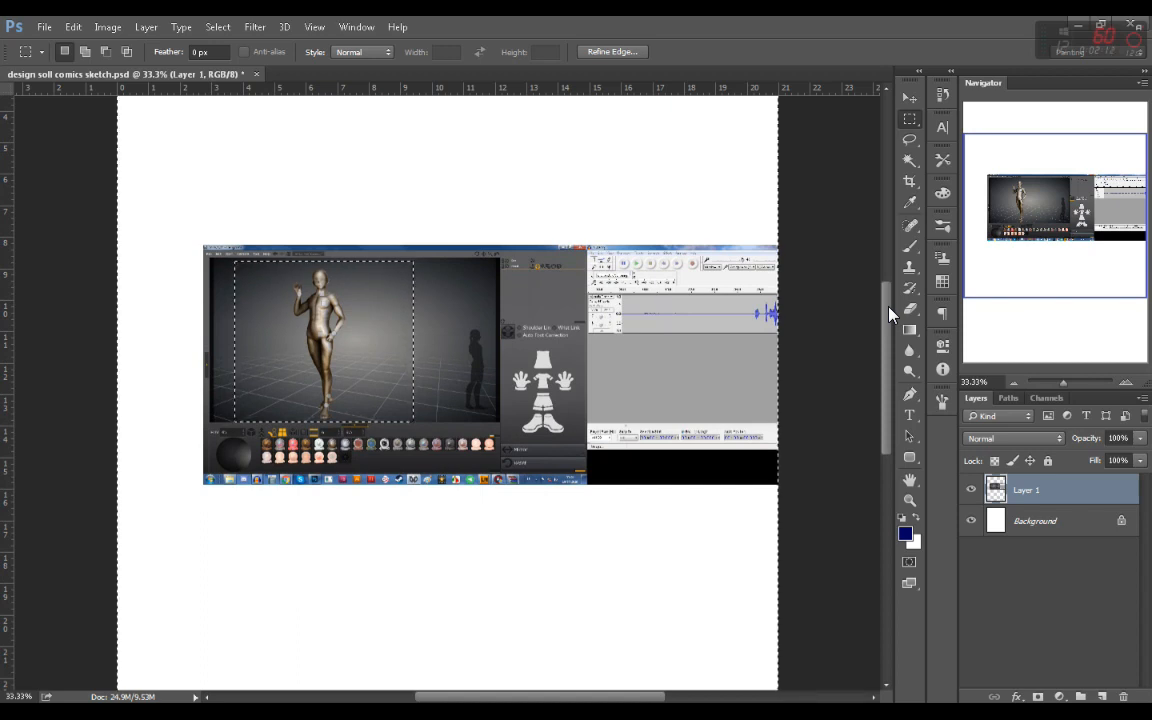
pyautogui.press('Delete')
pyautogui.hotkey('ctrl', 'd')
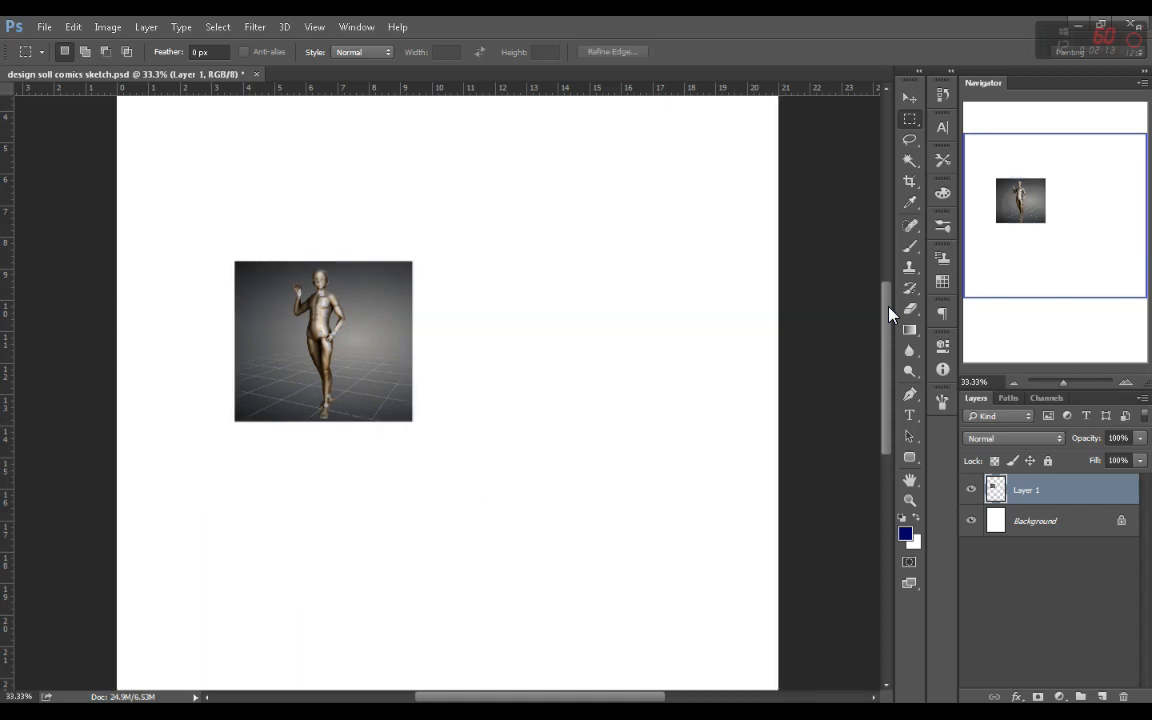
# Step: Crop the document to its existing page bounds with Delete Cropped Pixels on to discard the off-page pixels
pyautogui.click(1014, 384)
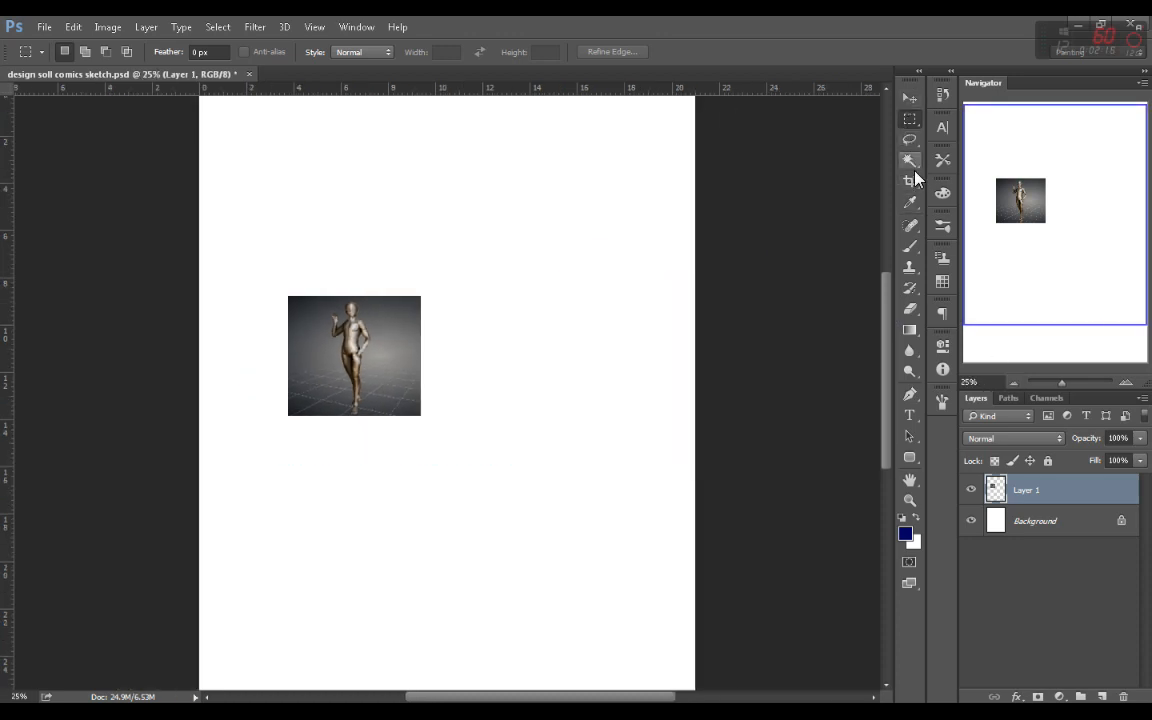
pyautogui.click(911, 182)
pyautogui.press('Return')
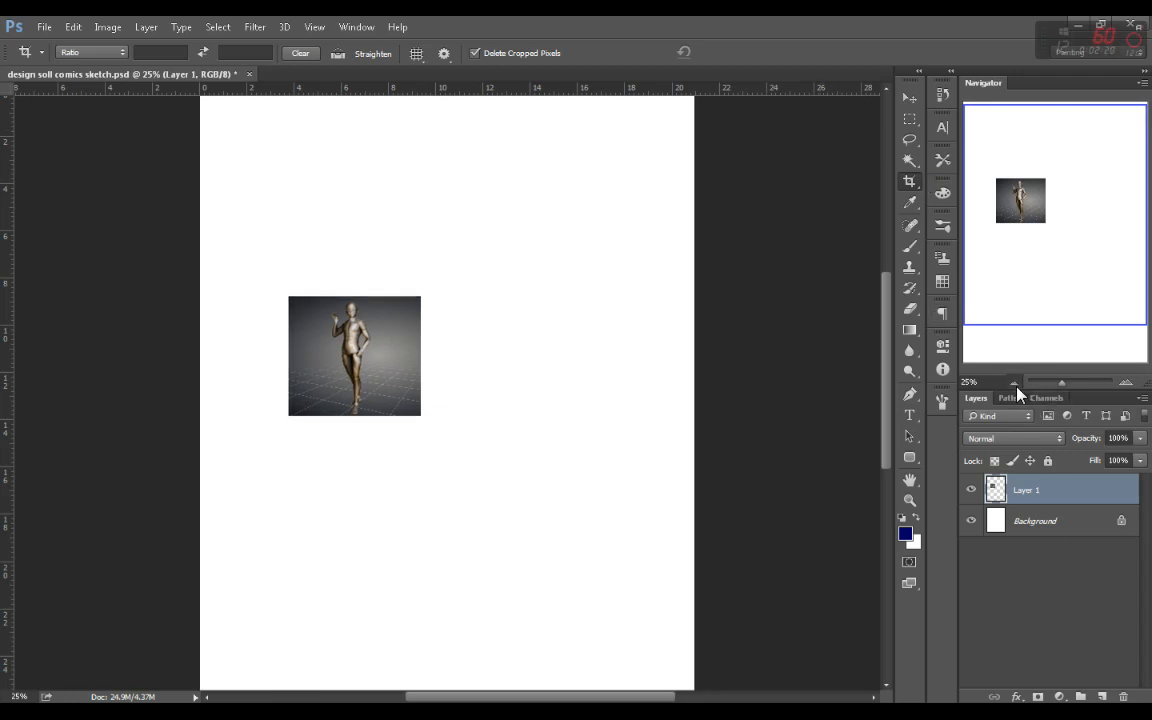
pyautogui.click(1014, 382)
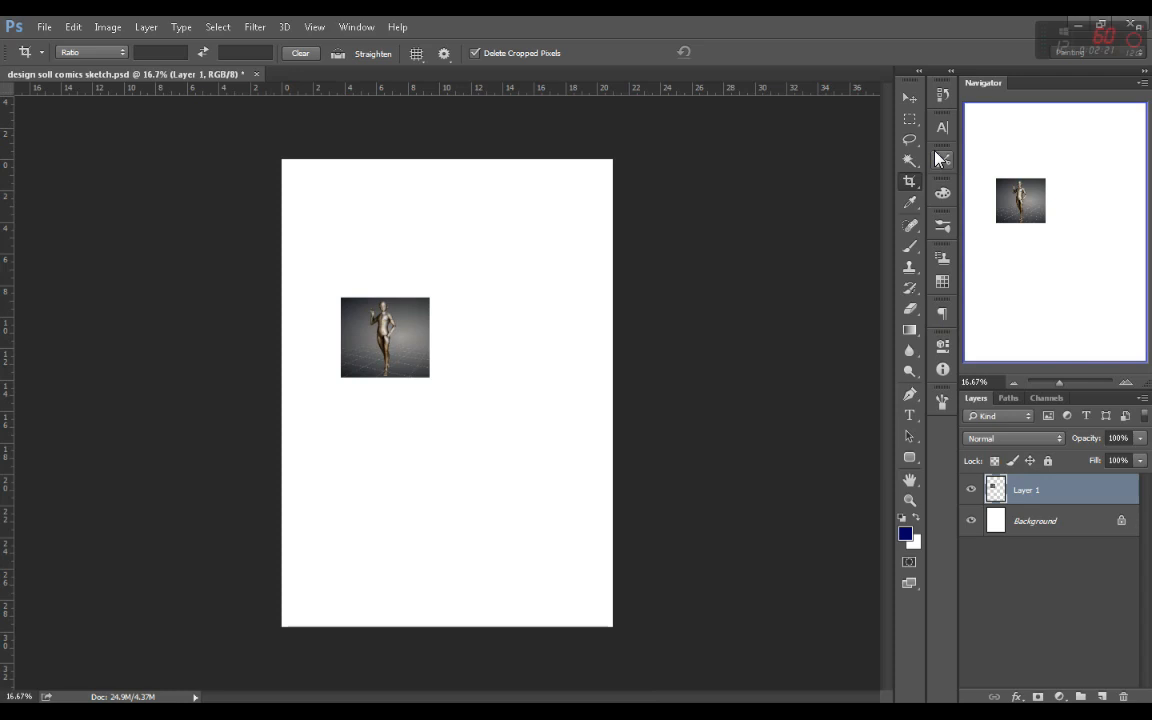
# Step: Enlarge the figure image to about 457% and position it so the whole figure fits on the page
pyautogui.press('v')
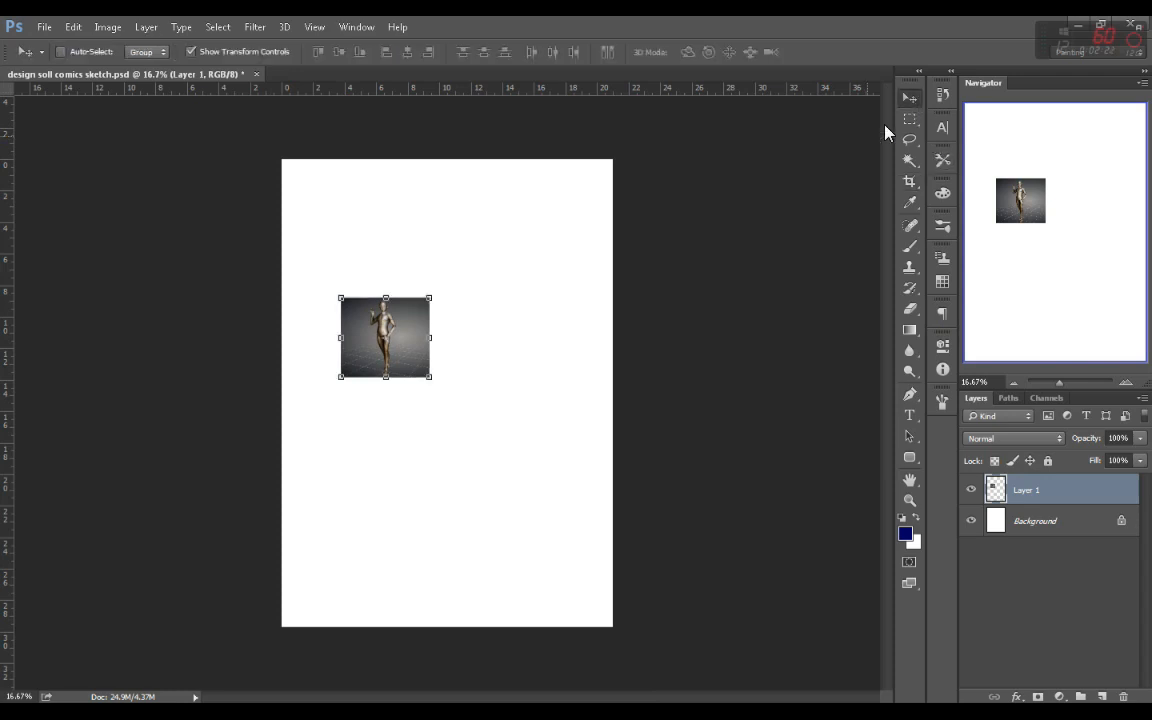
pyautogui.moveTo(430, 378); pyautogui.dragTo(710, 685)
pyautogui.moveTo(533, 510); pyautogui.dragTo(507, 396)
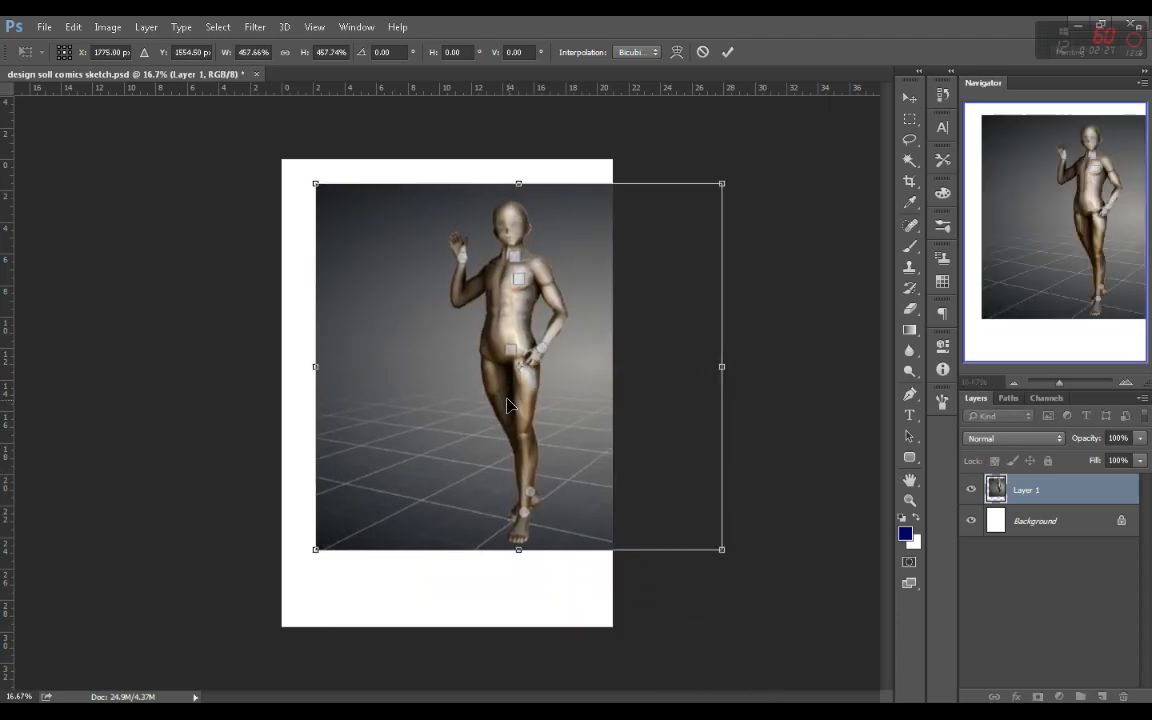
pyautogui.click(727, 52)
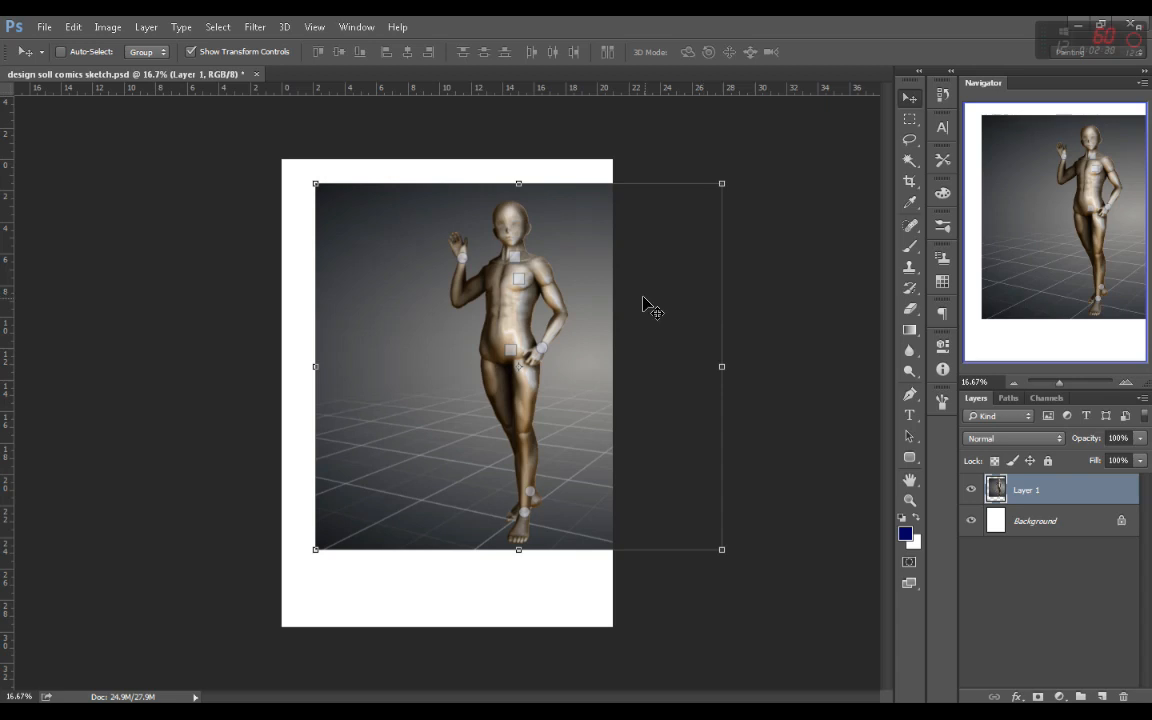
# Step: Trim the enlarged image to a tall rectangle closely around the figure, deleting the surrounding background, and deselect
pyautogui.click(909, 119)
pyautogui.moveTo(431, 191); pyautogui.dragTo(601, 545)
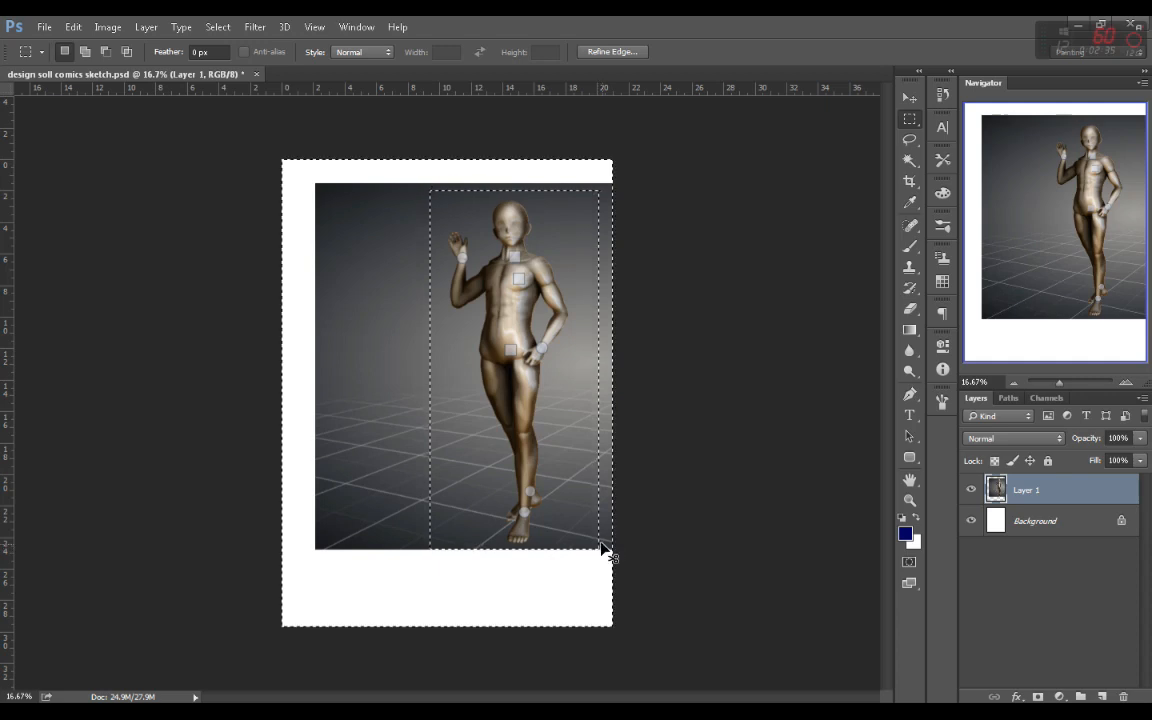
pyautogui.hotkey('ctrl', 'shift', 'i')
pyautogui.press('Delete')
pyautogui.hotkey('ctrl', 'd')
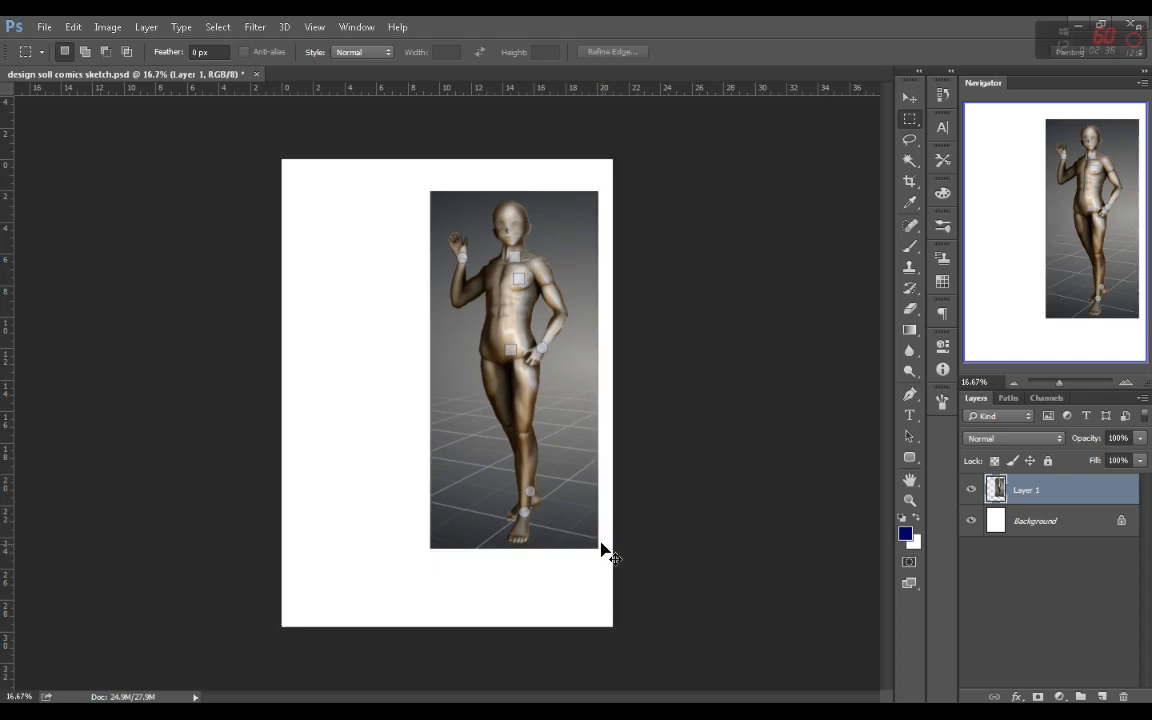
# Step: Rename Layer 1 as model and lock the layer completely
pyautogui.doubleClick(1030, 491)
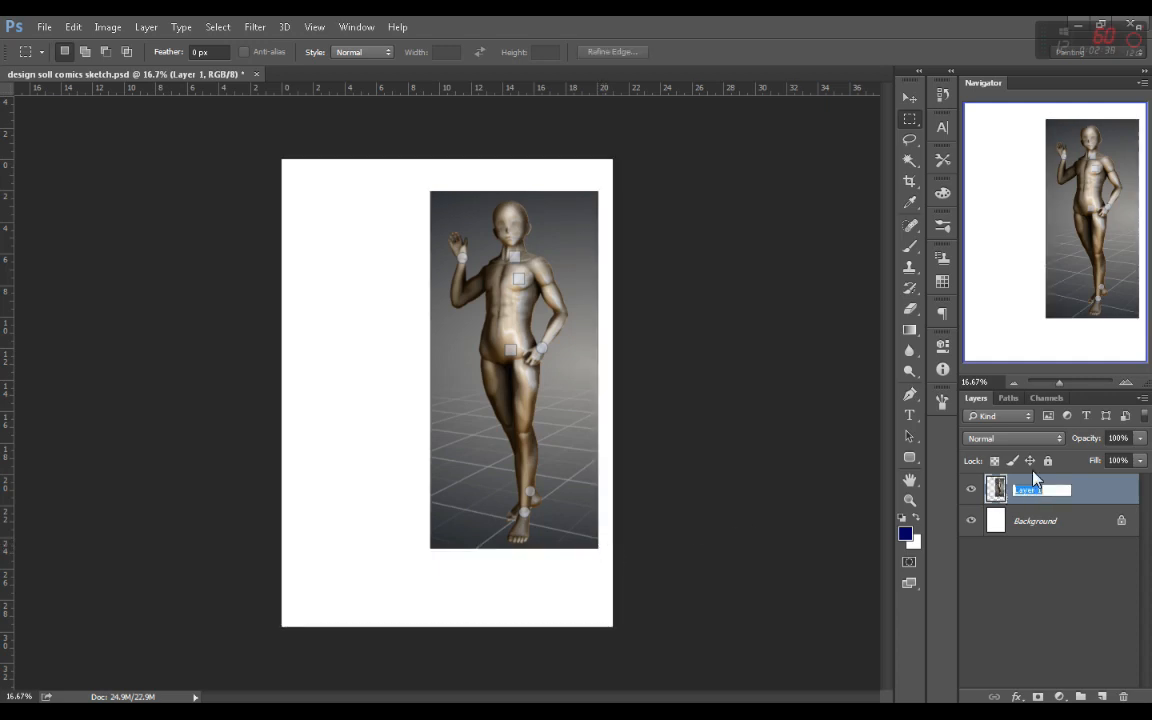
pyautogui.write('model')
pyautogui.press('Return')
pyautogui.click(1048, 460)
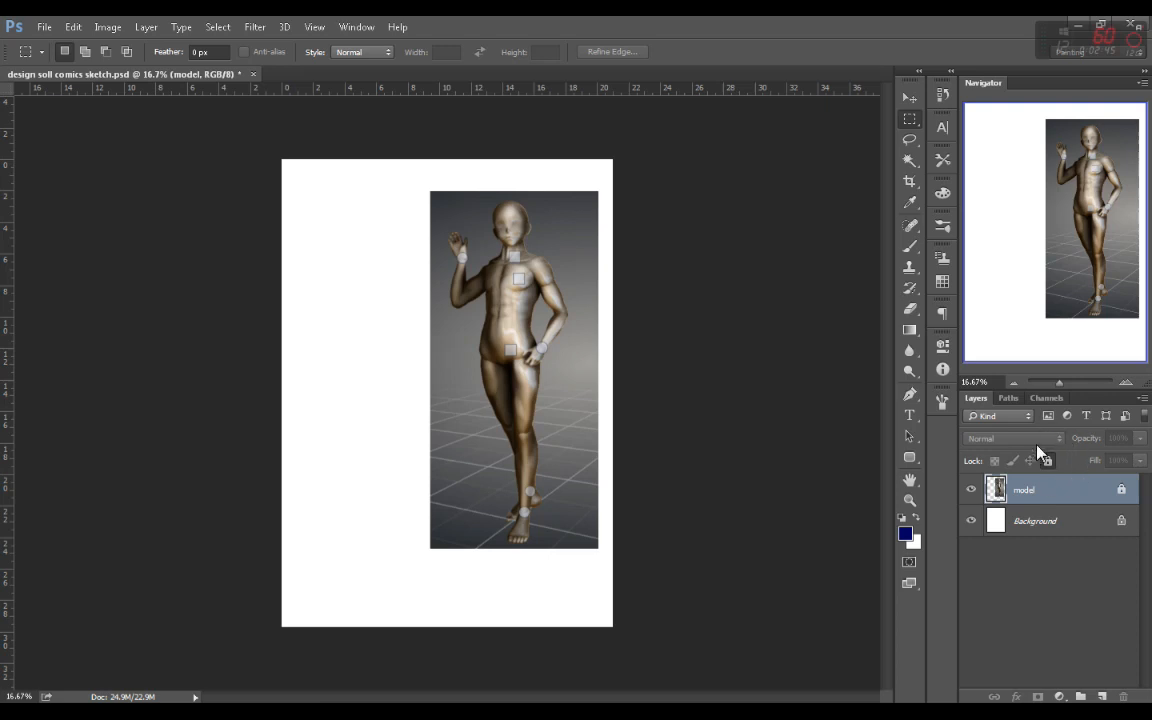
# Step: Add a new layer above the model layer and name it sketch
pyautogui.hotkey('ctrl', 'shift', 'alt', 'n')
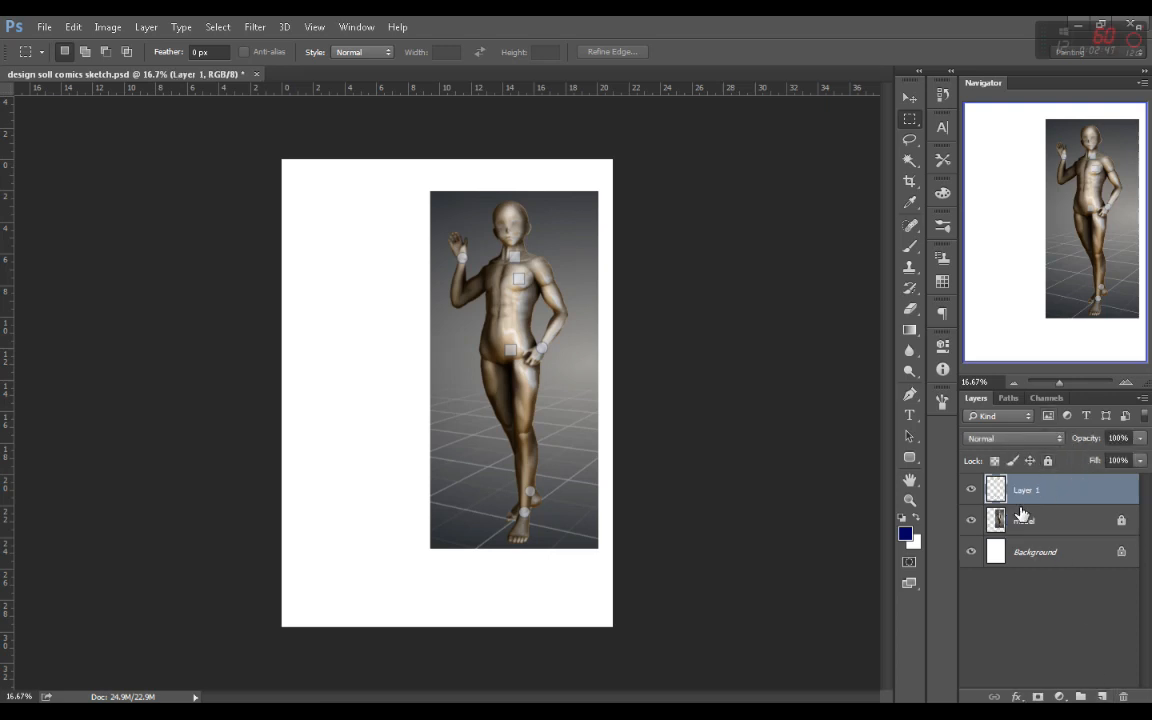
pyautogui.doubleClick(1022, 489)
pyautogui.write('sketch')
pyautogui.press('Return')
# Step: Unlock the model layer, lower its opacity to 53%, and lock it again
pyautogui.click(1072, 520)
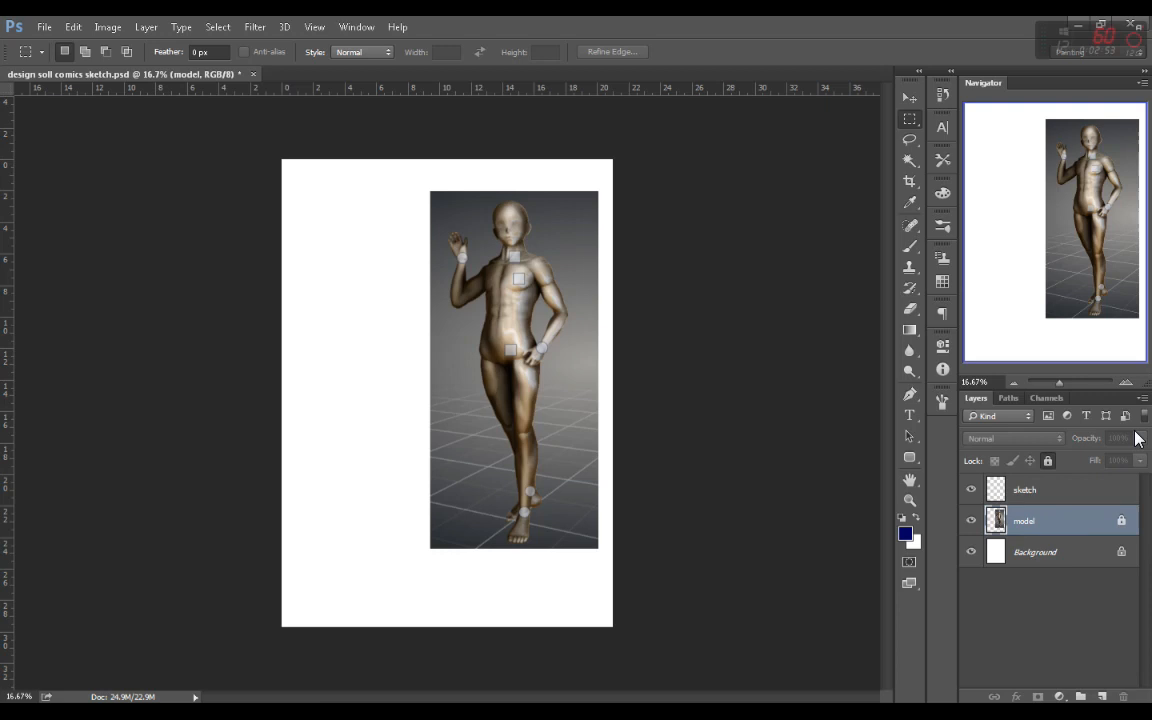
pyautogui.click(1048, 460)
pyautogui.click(1140, 438)
pyautogui.click(1099, 460)
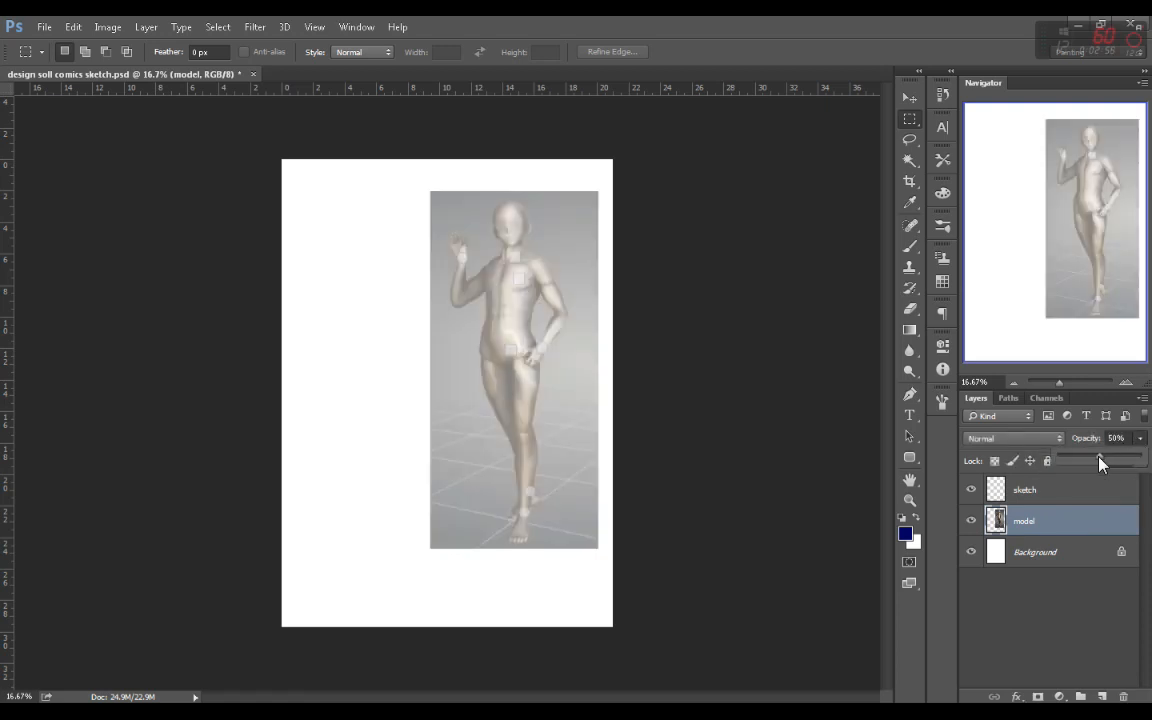
pyautogui.moveTo(1101, 457); pyautogui.dragTo(1102, 458)
pyautogui.click(1074, 521)
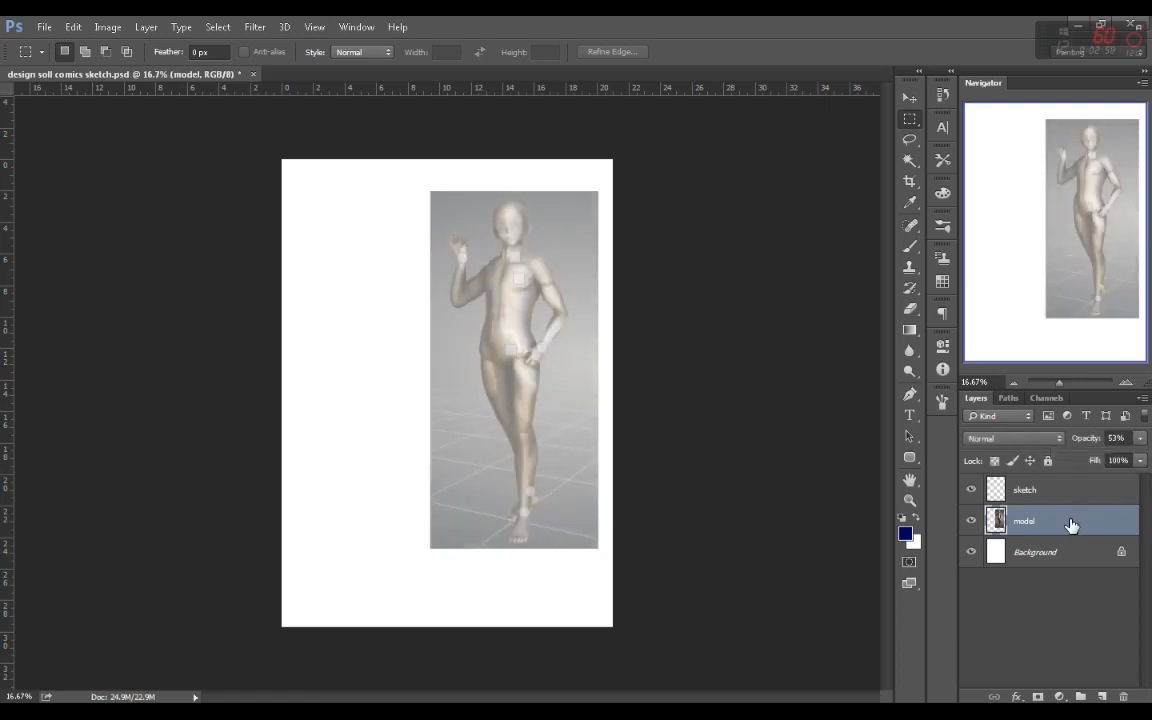
pyautogui.click(1048, 461)
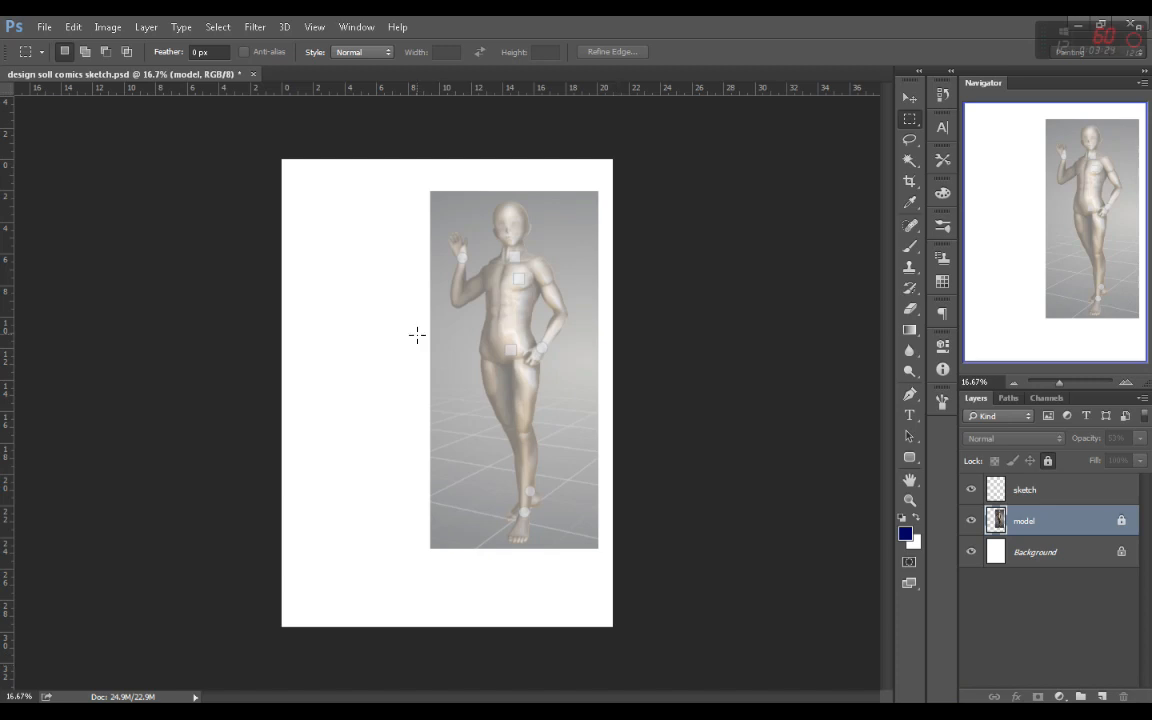
# Step: Select the sketch layer and set up the Brush with foreground colour 6666cc and size 20
pyautogui.click(1053, 488)
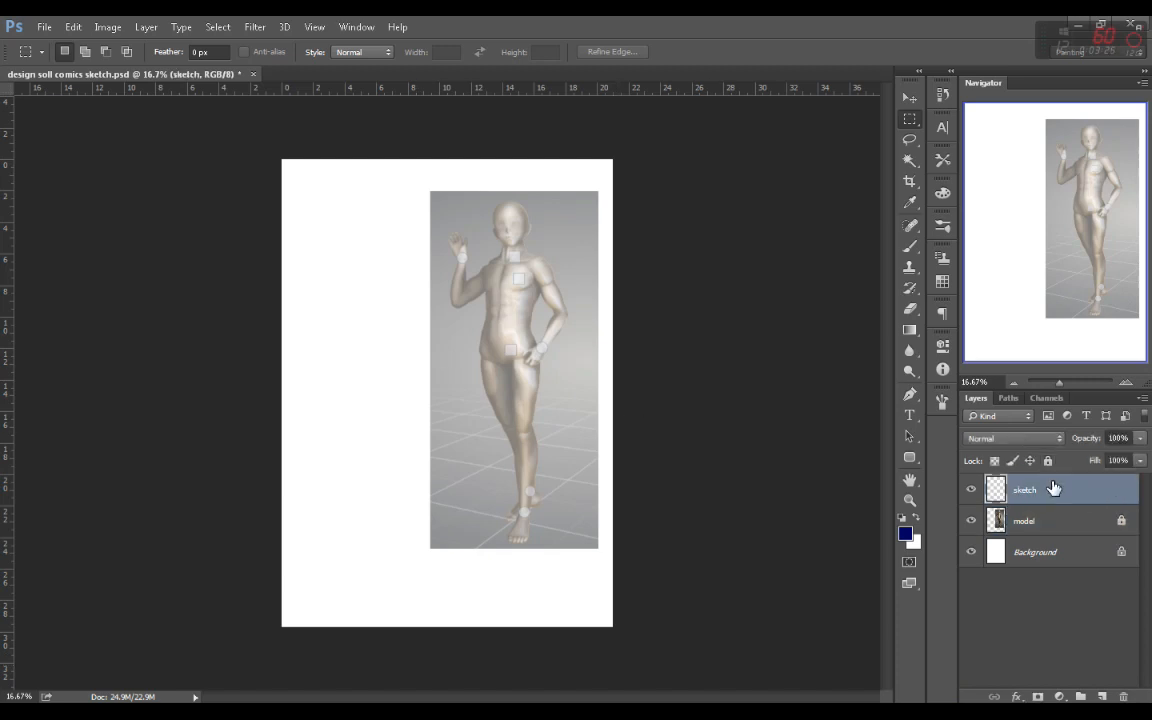
pyautogui.click(1126, 388)
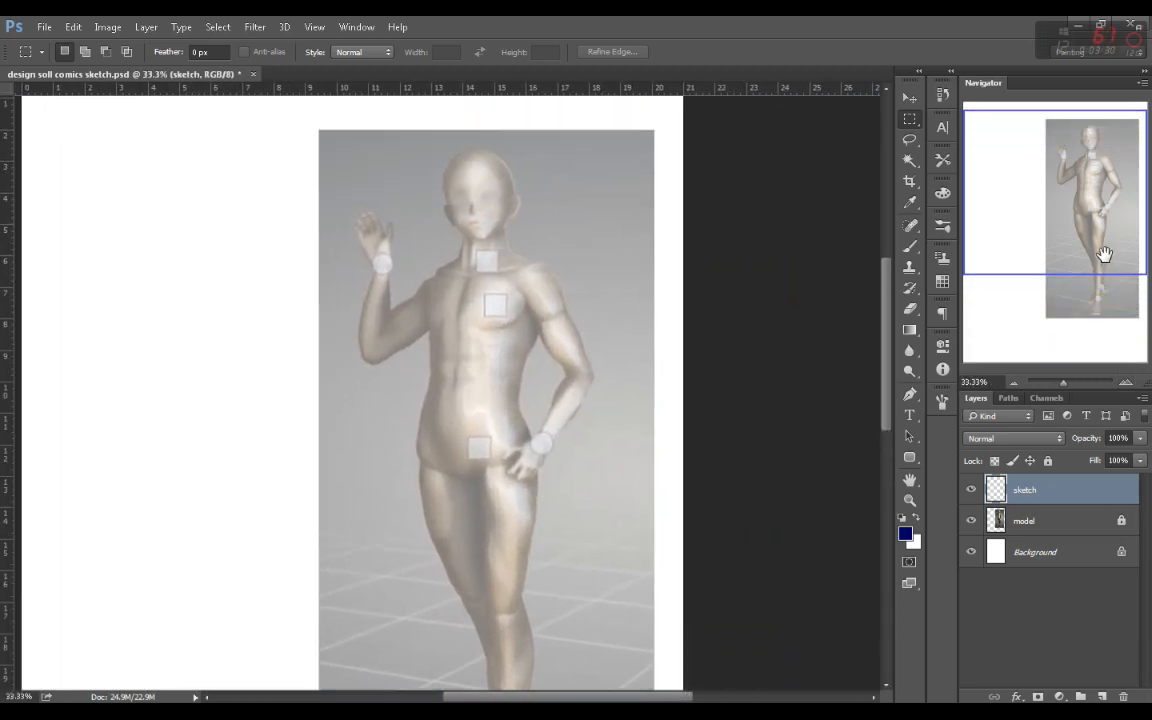
pyautogui.press('b')
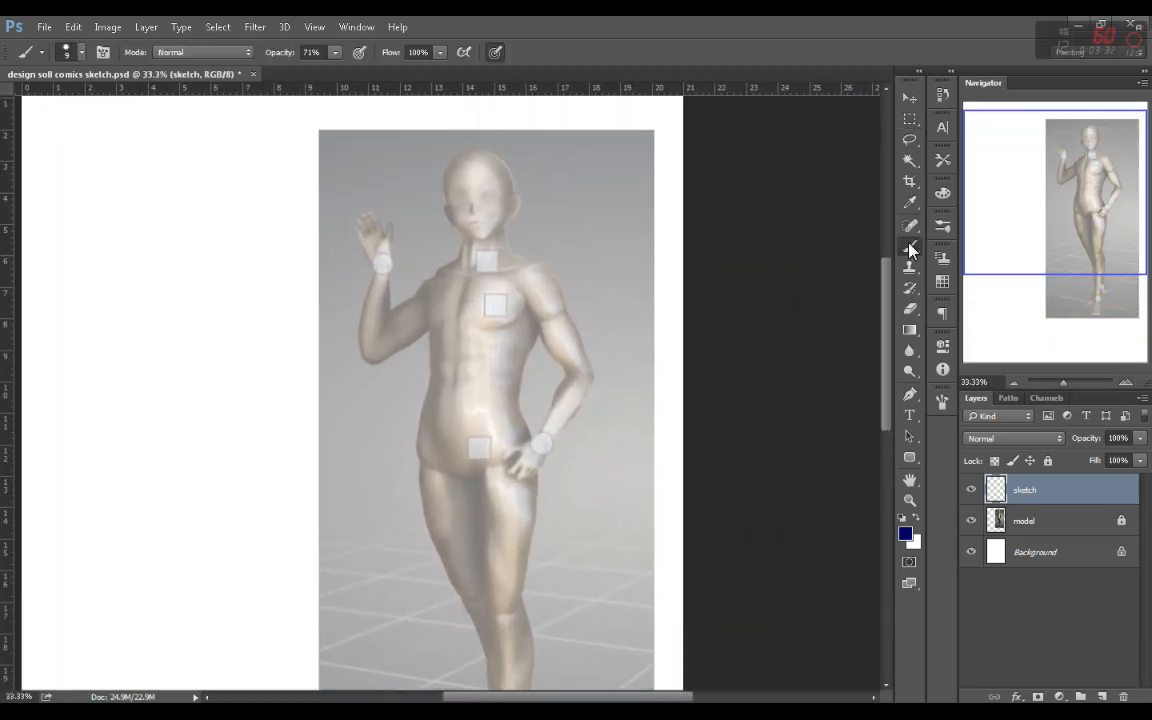
pyautogui.click(910, 528)
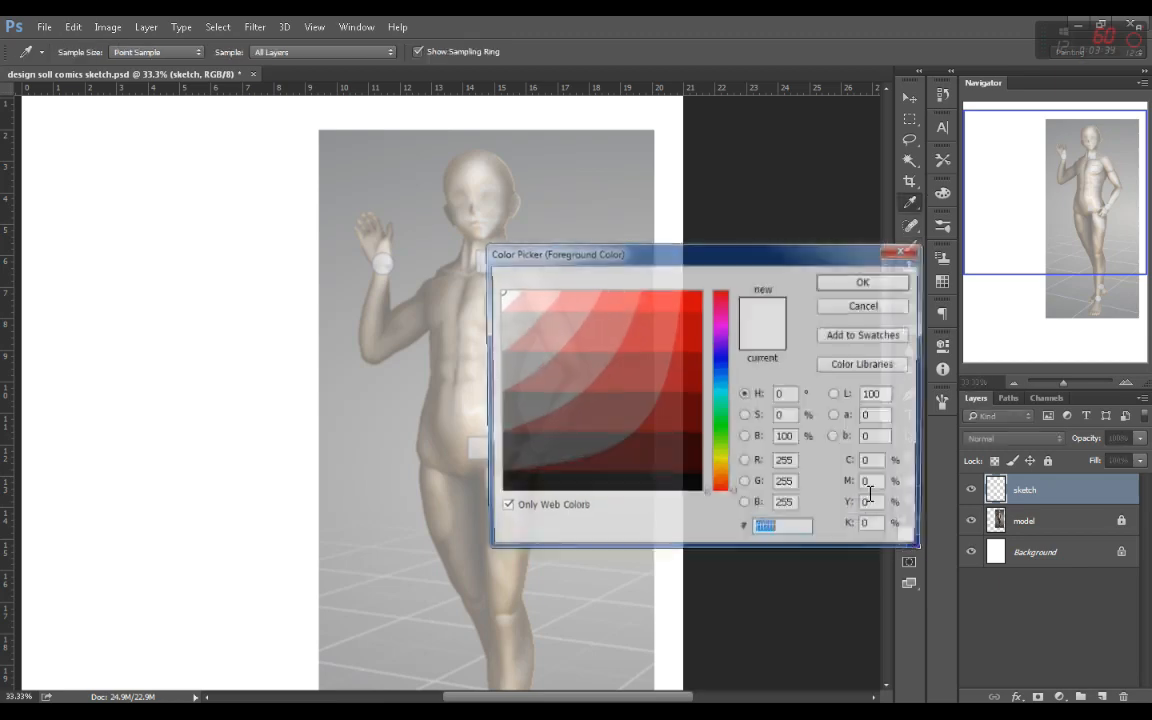
pyautogui.click(610, 334)
pyautogui.press('Return')
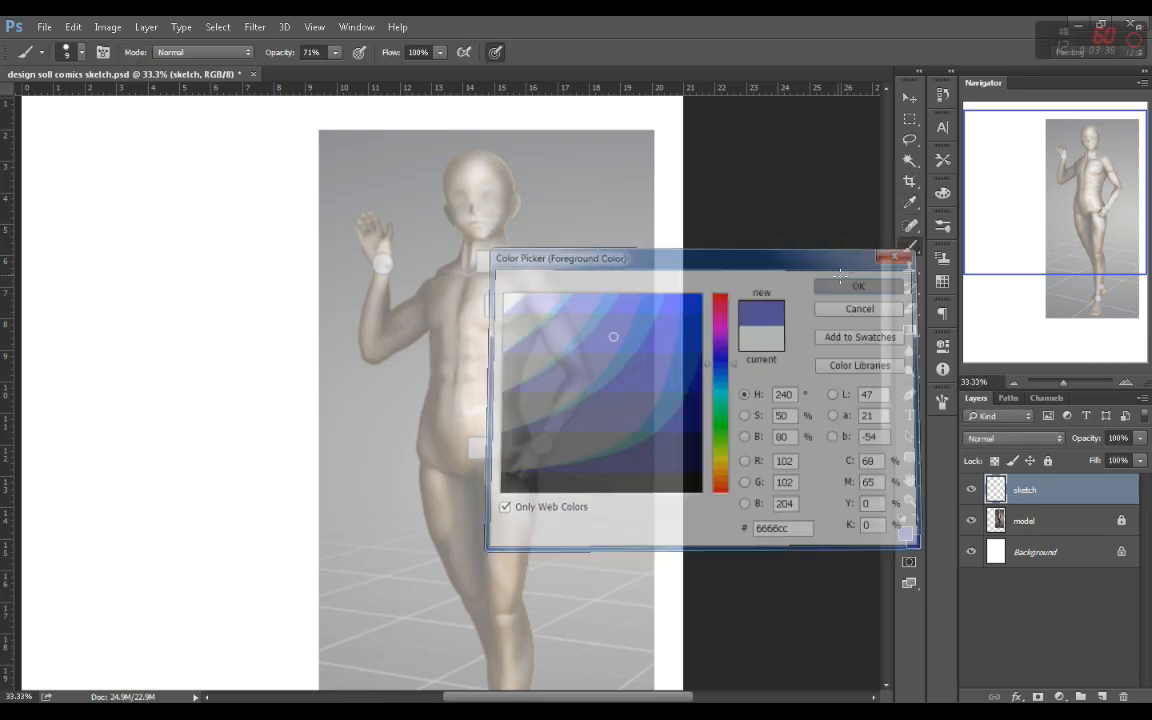
pyautogui.press(']')
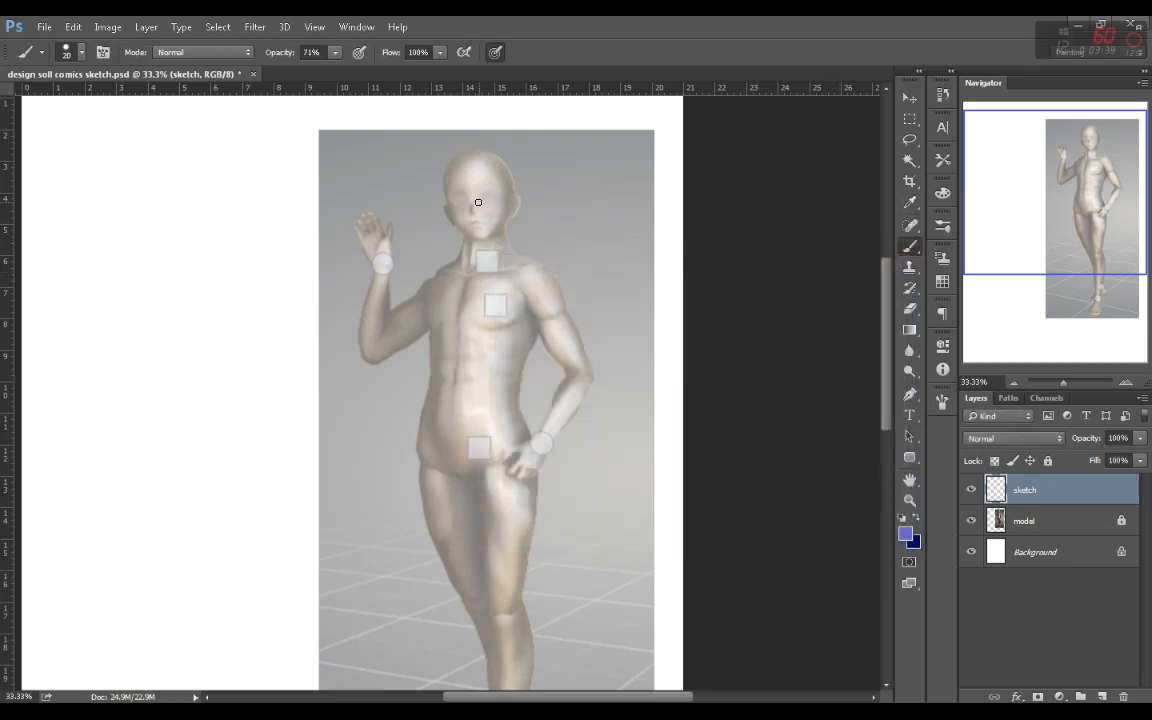
# Step: Sketch the head over the model with an oval outline, face centre and eye lines, and an ear, reducing the brush size to 10
pyautogui.moveTo(480, 242)
pyautogui.mouseDown()
pyautogui.moveTo(444, 170)
pyautogui.moveTo(500, 166)
pyautogui.moveTo(462, 150)
pyautogui.moveTo(482, 244)
pyautogui.mouseUp()
pyautogui.moveTo(446, 207); pyautogui.dragTo(507, 193)
pyautogui.press('[')
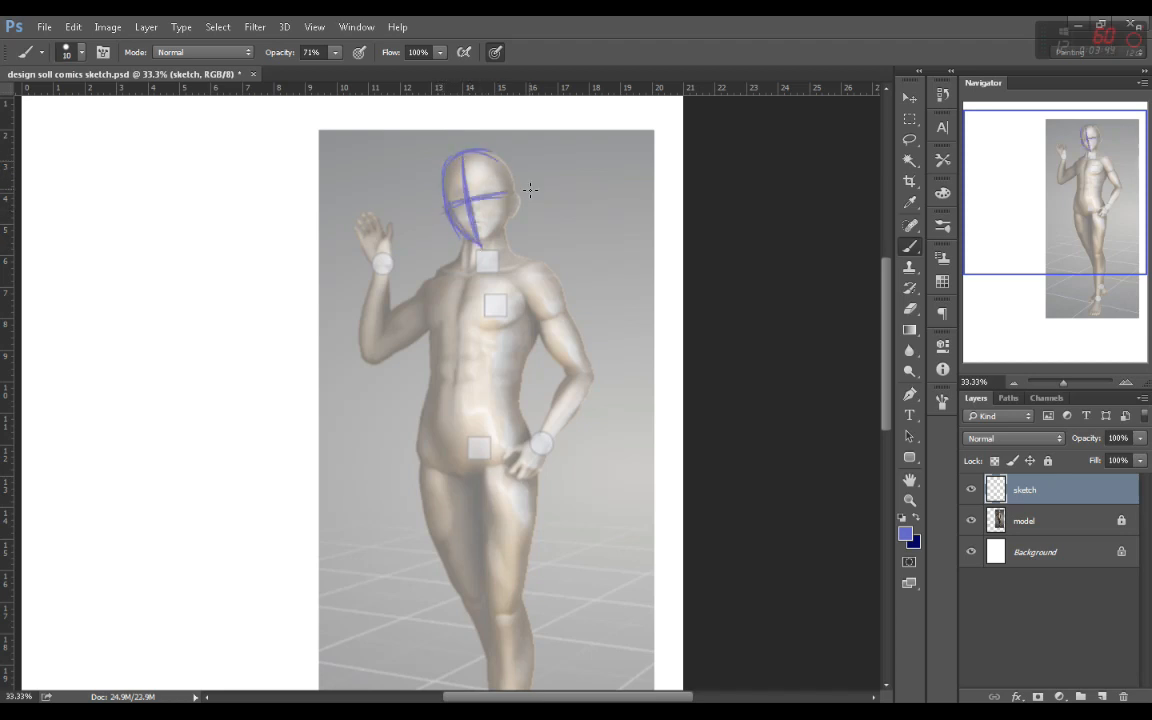
pyautogui.moveTo(488, 149); pyautogui.dragTo(513, 205)
pyautogui.moveTo(442, 178); pyautogui.dragTo(510, 166)
pyautogui.moveTo(452, 140); pyautogui.dragTo(458, 210)
pyautogui.moveTo(502, 160)
pyautogui.mouseDown()
pyautogui.moveTo(510, 230)
pyautogui.moveTo(490, 238)
pyautogui.mouseUp()
pyautogui.moveTo(514, 192); pyautogui.dragTo(512, 218)
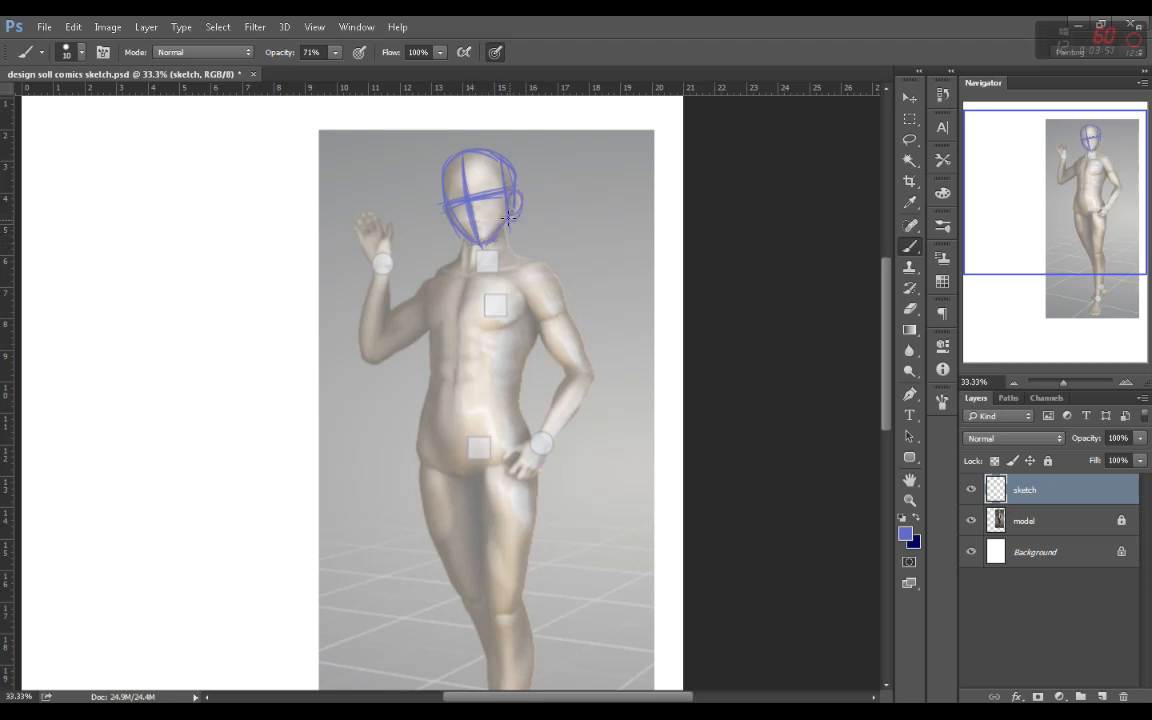
# Step: Sketch the neck lines and a construction circle over each shoulder of the model
pyautogui.moveTo(438, 176)
pyautogui.mouseDown()
pyautogui.moveTo(460, 236)
pyautogui.moveTo(502, 236)
pyautogui.moveTo(506, 268)
pyautogui.mouseUp()
pyautogui.moveTo(507, 217)
pyautogui.mouseDown()
pyautogui.moveTo(480, 242)
pyautogui.moveTo(461, 231)
pyautogui.moveTo(476, 242)
pyautogui.moveTo(424, 297)
pyautogui.moveTo(428, 273)
pyautogui.moveTo(454, 281)
pyautogui.moveTo(445, 278)
pyautogui.mouseUp()
pyautogui.moveTo(548, 268)
pyautogui.mouseDown()
pyautogui.moveTo(530, 290)
pyautogui.moveTo(545, 275)
pyautogui.mouseUp()
# Step: Sketch the torso's centre line, chest and hip lines, both sides, and the V-shaped pelvis
pyautogui.moveTo(470, 268); pyautogui.dragTo(462, 448)
pyautogui.moveTo(461, 312)
pyautogui.mouseDown()
pyautogui.moveTo(442, 373)
pyautogui.moveTo(428, 307)
pyautogui.moveTo(526, 298)
pyautogui.mouseUp()
pyautogui.moveTo(420, 426)
pyautogui.mouseDown()
pyautogui.moveTo(474, 453)
pyautogui.moveTo(532, 396)
pyautogui.mouseUp()
pyautogui.moveTo(466, 452); pyautogui.dragTo(524, 402)
pyautogui.moveTo(539, 336); pyautogui.dragTo(517, 380)
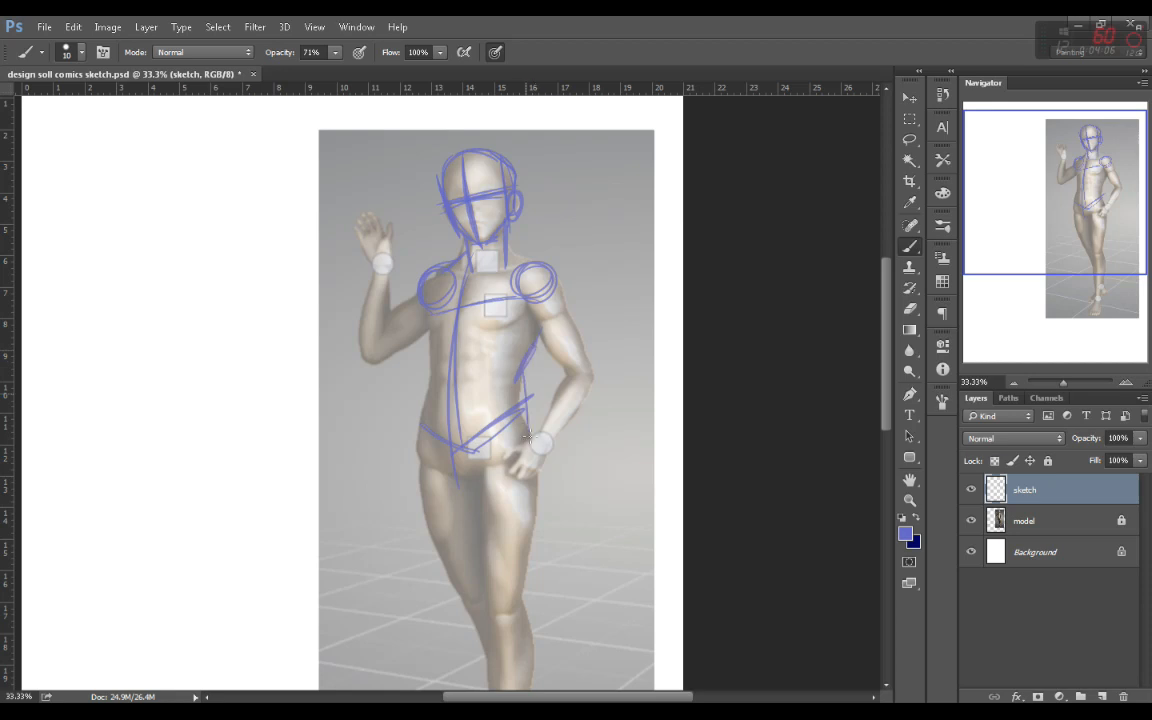
pyautogui.moveTo(432, 278)
pyautogui.mouseDown()
pyautogui.moveTo(416, 445)
pyautogui.moveTo(420, 473)
pyautogui.moveTo(455, 486)
pyautogui.mouseUp()
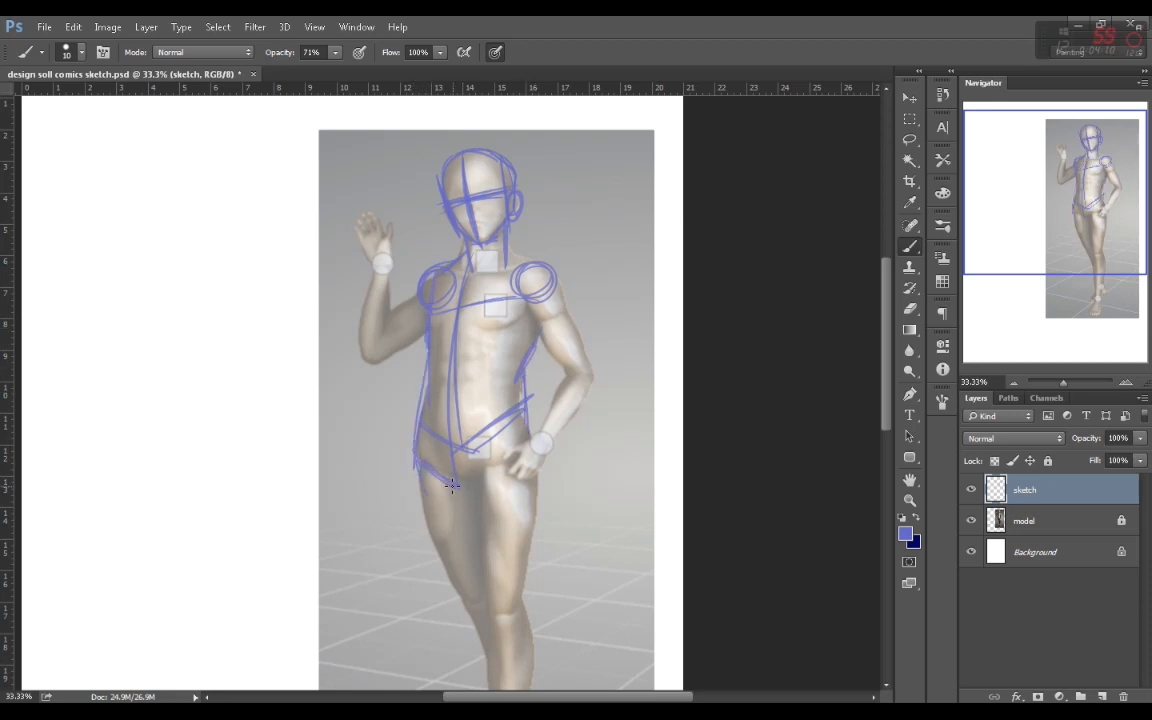
pyautogui.moveTo(513, 442); pyautogui.dragTo(481, 528)
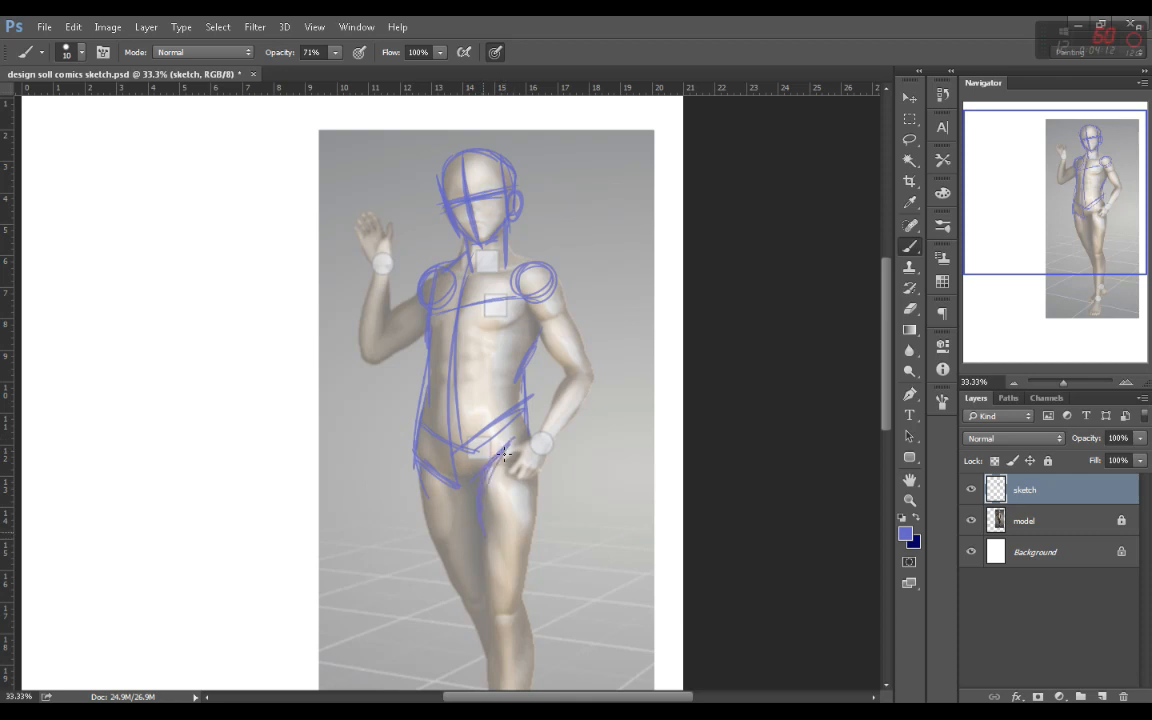
pyautogui.moveTo(410, 463)
pyautogui.mouseDown()
pyautogui.moveTo(462, 490)
pyautogui.moveTo(482, 524)
pyautogui.mouseUp()
# Step: Add horizontal guide lines at the chest and waist, a second vertical torso line, and reinforced waist contours beside the bent arm
pyautogui.moveTo(431, 325)
pyautogui.mouseDown()
pyautogui.moveTo(526, 319)
pyautogui.moveTo(528, 330)
pyautogui.mouseUp()
pyautogui.moveTo(424, 380); pyautogui.dragTo(528, 379)
pyautogui.moveTo(508, 299); pyautogui.dragTo(497, 424)
pyautogui.moveTo(505, 330); pyautogui.dragTo(494, 432)
pyautogui.moveTo(510, 323); pyautogui.dragTo(545, 351)
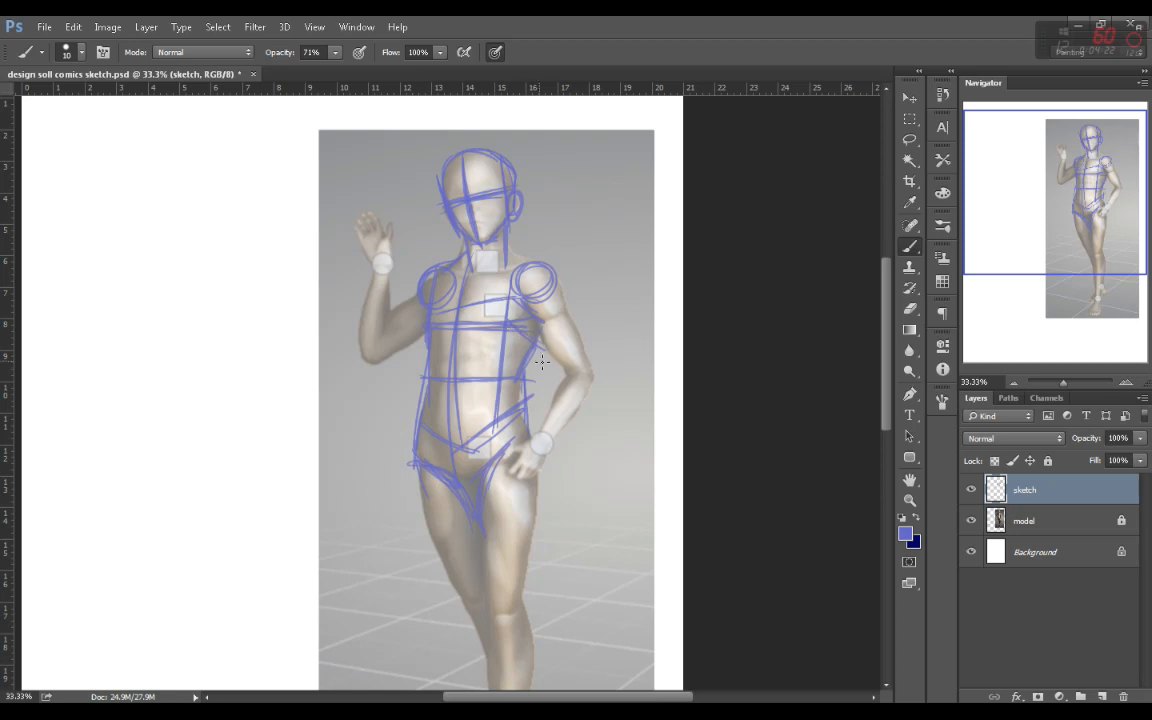
pyautogui.moveTo(523, 404); pyautogui.dragTo(488, 434)
pyautogui.moveTo(542, 336)
pyautogui.mouseDown()
pyautogui.moveTo(525, 375)
pyautogui.moveTo(533, 433)
pyautogui.mouseUp()
pyautogui.moveTo(495, 392); pyautogui.dragTo(501, 453)
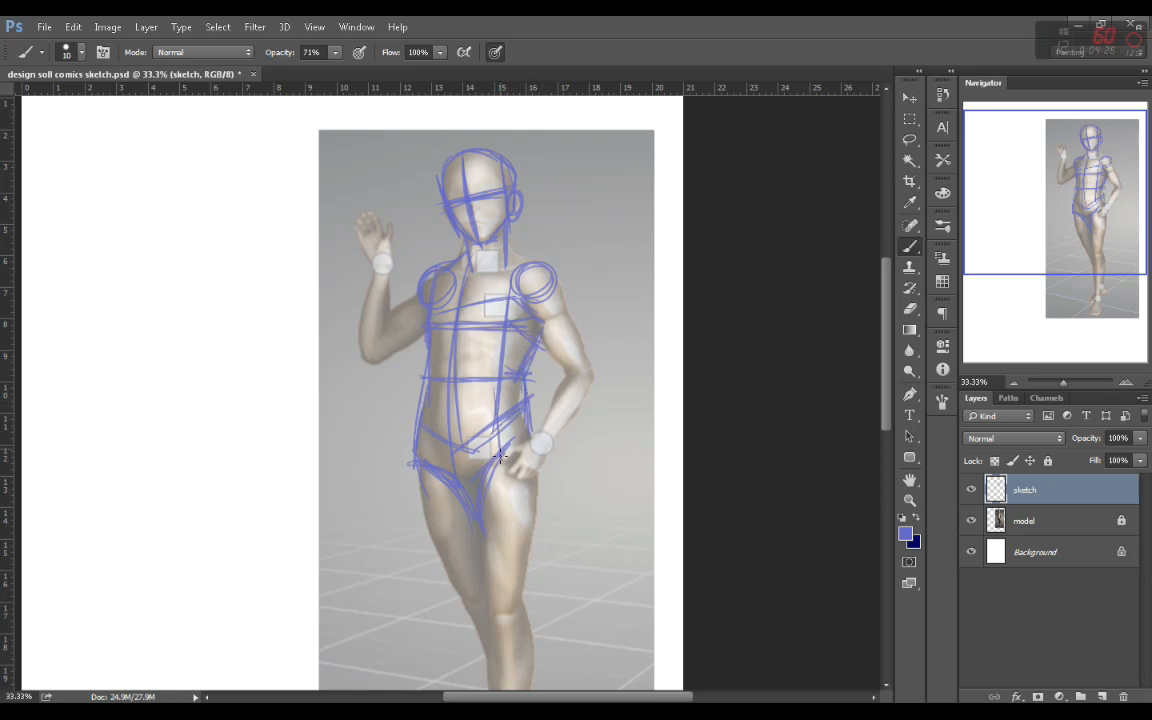
pyautogui.moveTo(527, 400); pyautogui.dragTo(535, 437)
# Step: Sketch the bent arm resting on the hip, including its shoulder slope, elbow and forearm
pyautogui.moveTo(556, 285); pyautogui.dragTo(593, 362)
pyautogui.moveTo(508, 243); pyautogui.dragTo(557, 268)
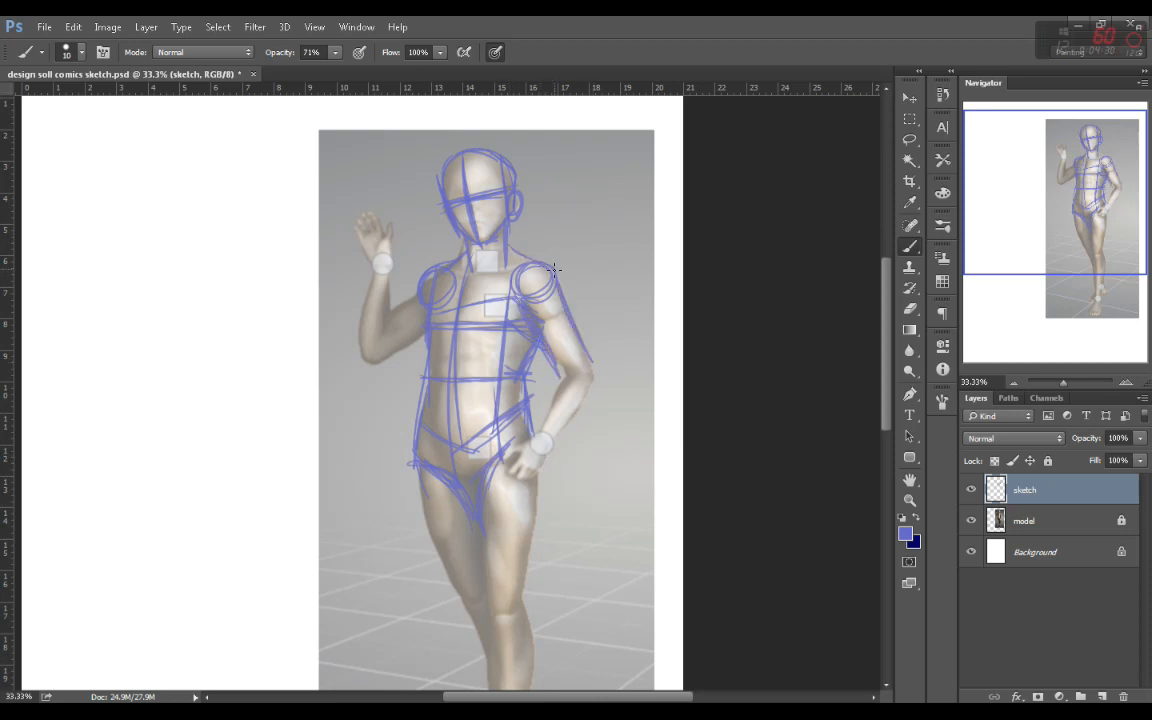
pyautogui.moveTo(558, 373)
pyautogui.mouseDown()
pyautogui.moveTo(604, 381)
pyautogui.moveTo(538, 330)
pyautogui.moveTo(599, 383)
pyautogui.mouseUp()
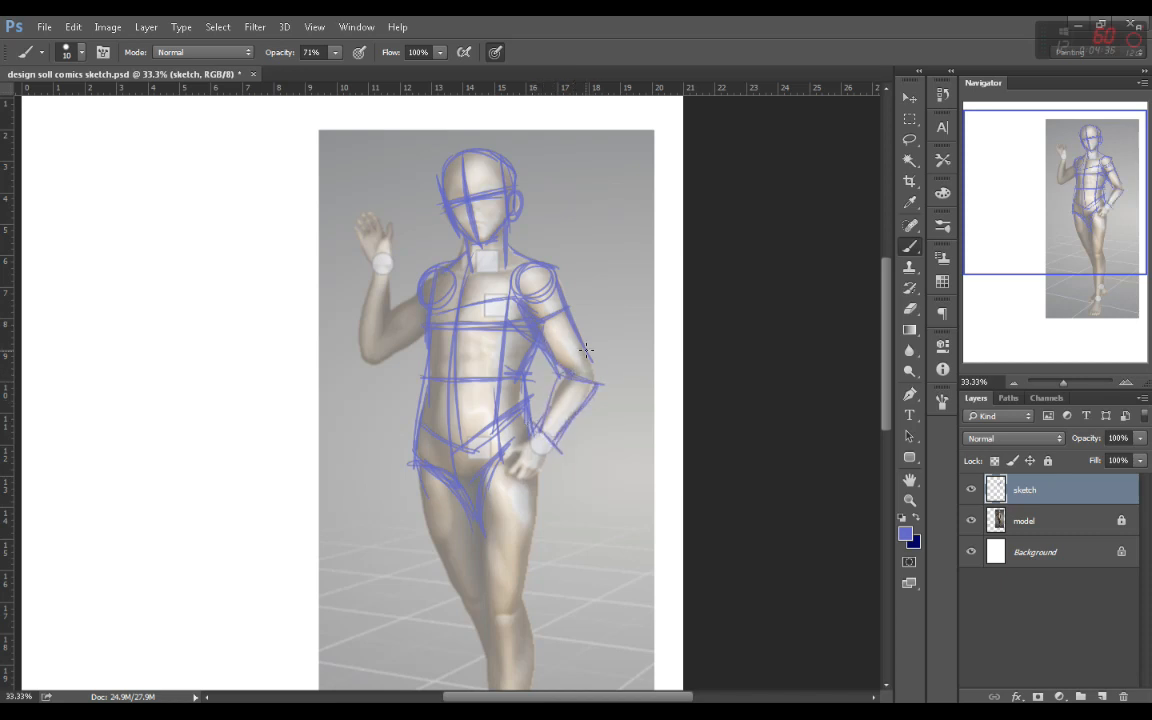
# Step: Sketch the raised waving arm with its hand, and rough in the hand resting on the hip
pyautogui.moveTo(388, 266); pyautogui.dragTo(387, 346)
pyautogui.moveTo(373, 268); pyautogui.dragTo(357, 352)
pyautogui.moveTo(364, 306); pyautogui.dragTo(355, 348)
pyautogui.moveTo(357, 345); pyautogui.dragTo(369, 366)
pyautogui.moveTo(388, 317); pyautogui.dragTo(438, 274)
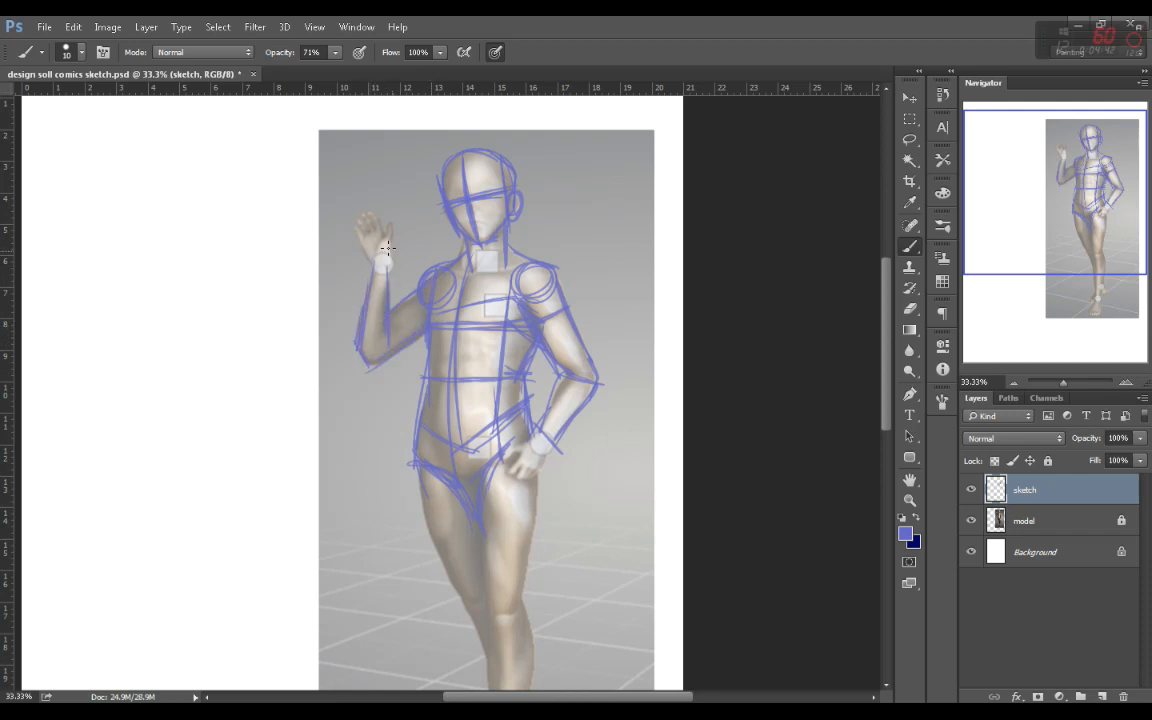
pyautogui.moveTo(386, 244)
pyautogui.mouseDown()
pyautogui.moveTo(384, 255)
pyautogui.moveTo(353, 212)
pyautogui.moveTo(372, 222)
pyautogui.moveTo(357, 219)
pyautogui.moveTo(369, 260)
pyautogui.moveTo(392, 213)
pyautogui.mouseUp()
pyautogui.moveTo(392, 213); pyautogui.dragTo(391, 259)
pyautogui.moveTo(540, 478)
pyautogui.mouseDown()
pyautogui.moveTo(510, 457)
pyautogui.moveTo(518, 482)
pyautogui.mouseUp()
# Step: Sketch the front leg with a long axis line, thigh and calf contours, and an oval for the knee
pyautogui.scroll(-5, 840, 320)
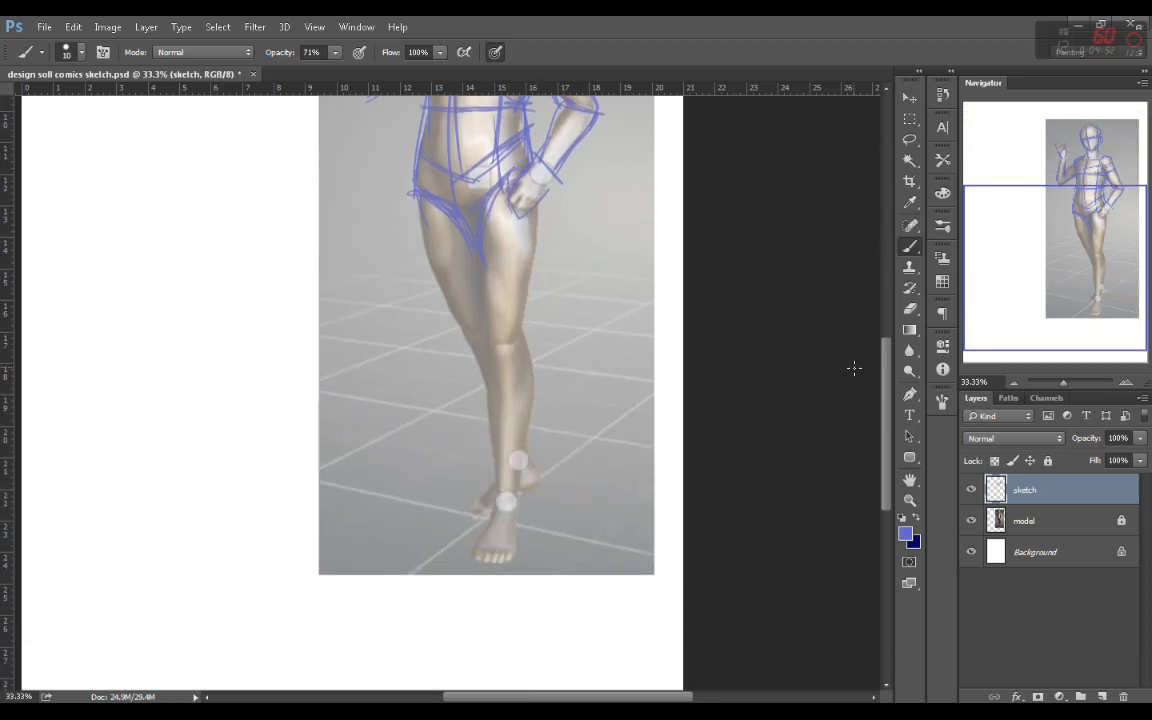
pyautogui.moveTo(500, 200); pyautogui.dragTo(525, 535)
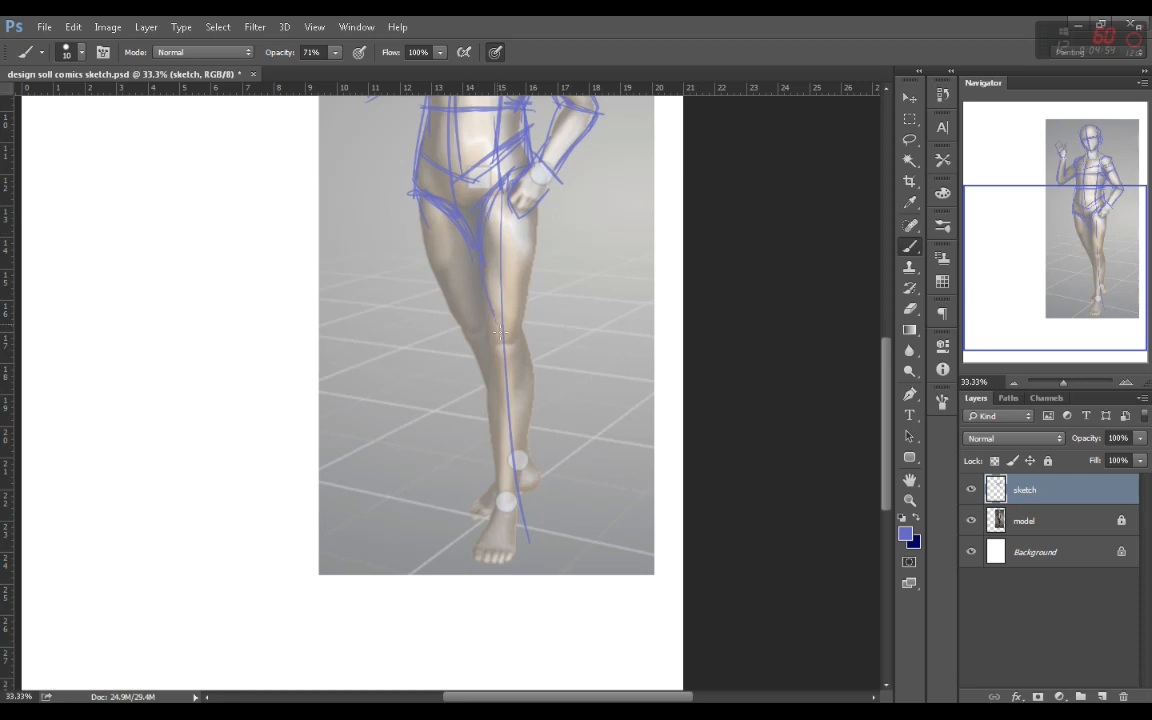
pyautogui.moveTo(502, 339); pyautogui.dragTo(502, 461)
pyautogui.moveTo(536, 208)
pyautogui.mouseDown()
pyautogui.moveTo(521, 331)
pyautogui.moveTo(533, 284)
pyautogui.moveTo(506, 349)
pyautogui.moveTo(484, 325)
pyautogui.mouseUp()
pyautogui.moveTo(521, 226); pyautogui.dragTo(527, 304)
pyautogui.moveTo(530, 366); pyautogui.dragTo(519, 458)
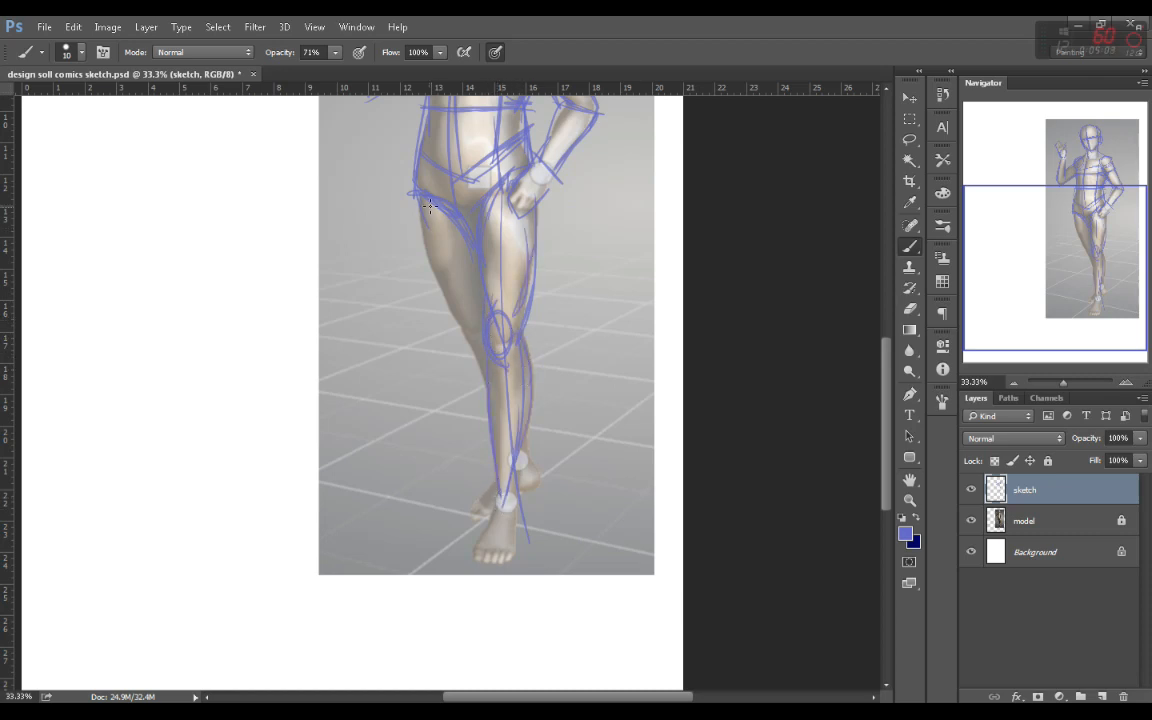
# Step: Sketch the back leg's contour and block in both feet with simple angular shapes
pyautogui.moveTo(464, 345); pyautogui.dragTo(479, 370)
pyautogui.moveTo(453, 504); pyautogui.dragTo(495, 492)
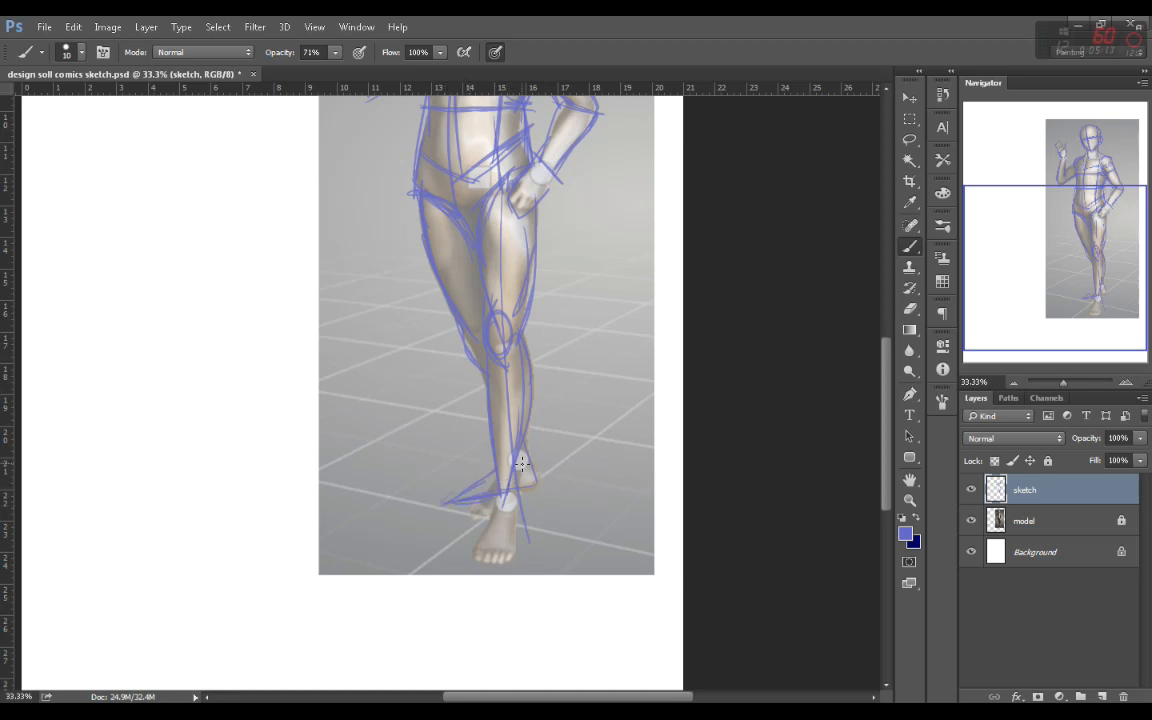
pyautogui.moveTo(538, 474); pyautogui.dragTo(540, 484)
pyautogui.moveTo(474, 547)
pyautogui.mouseDown()
pyautogui.moveTo(522, 544)
pyautogui.moveTo(464, 547)
pyautogui.moveTo(523, 544)
pyautogui.mouseUp()
pyautogui.moveTo(517, 543); pyautogui.dragTo(511, 494)
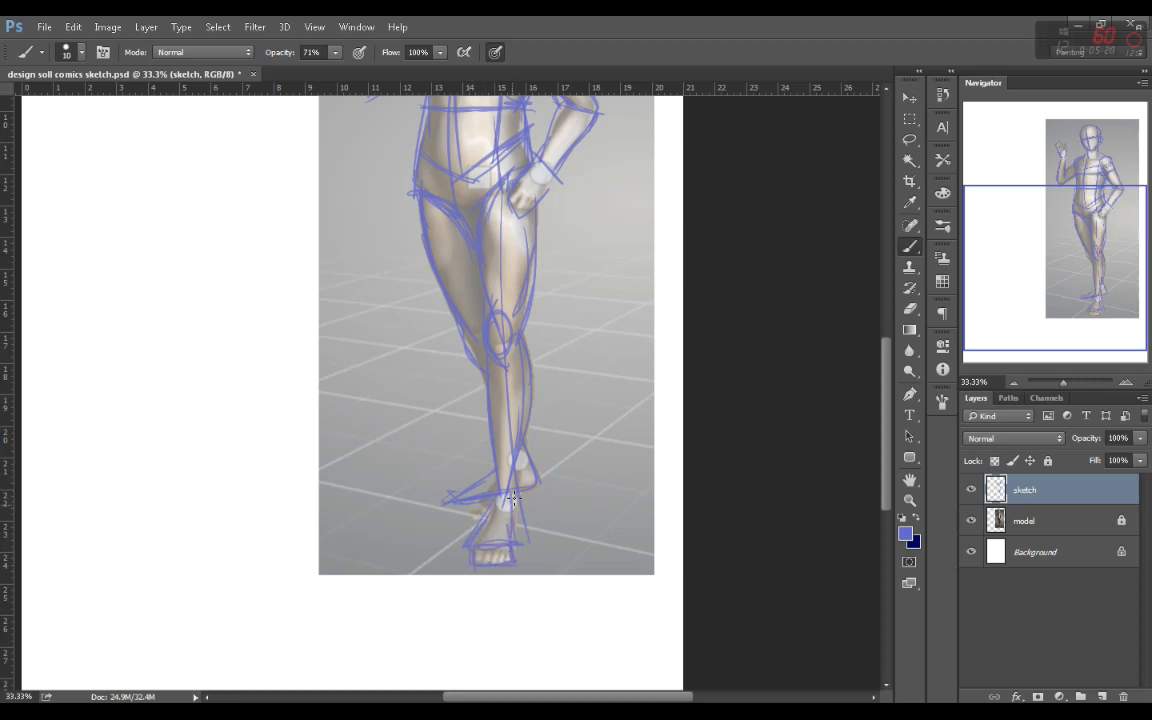
pyautogui.moveTo(510, 513); pyautogui.dragTo(514, 545)
# Step: Swap the foreground and background colours and outline the front leg and both calves in dark blue
pyautogui.click(916, 516)
pyautogui.moveTo(486, 189)
pyautogui.mouseDown()
pyautogui.moveTo(502, 350)
pyautogui.moveTo(489, 318)
pyautogui.moveTo(482, 332)
pyautogui.moveTo(503, 355)
pyautogui.mouseUp()
pyautogui.moveTo(531, 225); pyautogui.dragTo(517, 338)
pyautogui.moveTo(525, 323)
pyautogui.mouseDown()
pyautogui.moveTo(497, 366)
pyautogui.moveTo(488, 423)
pyautogui.mouseUp()
pyautogui.moveTo(487, 377); pyautogui.dragTo(504, 496)
pyautogui.moveTo(514, 355)
pyautogui.mouseDown()
pyautogui.moveTo(514, 388)
pyautogui.moveTo(519, 332)
pyautogui.moveTo(537, 409)
pyautogui.moveTo(519, 450)
pyautogui.mouseUp()
pyautogui.moveTo(536, 402); pyautogui.dragTo(514, 498)
pyautogui.moveTo(523, 447); pyautogui.dragTo(514, 493)
pyautogui.moveTo(531, 414); pyautogui.dragTo(518, 460)
# Step: Outline the back thigh and both feet in dark blue over the lighter construction lines
pyautogui.moveTo(416, 193); pyautogui.dragTo(444, 275)
pyautogui.moveTo(453, 222); pyautogui.dragTo(468, 300)
pyautogui.moveTo(420, 205); pyautogui.dragTo(478, 363)
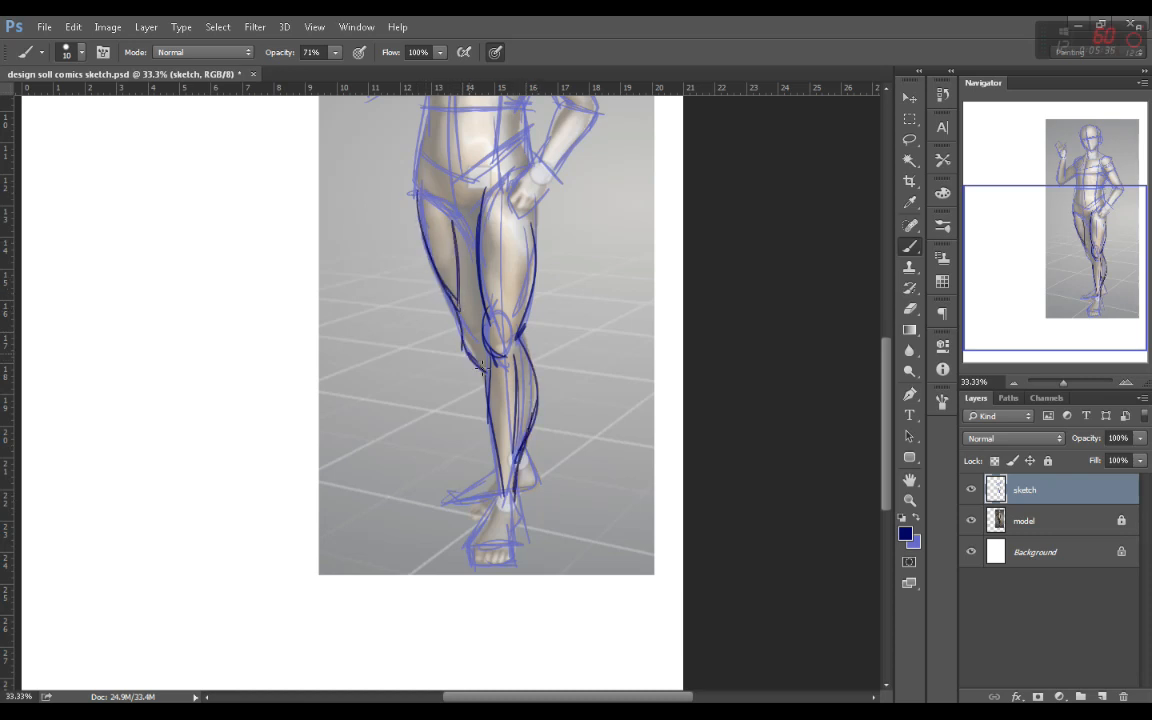
pyautogui.moveTo(498, 473)
pyautogui.mouseDown()
pyautogui.moveTo(451, 496)
pyautogui.moveTo(502, 493)
pyautogui.moveTo(486, 481)
pyautogui.moveTo(448, 491)
pyautogui.moveTo(456, 503)
pyautogui.moveTo(496, 497)
pyautogui.mouseUp()
pyautogui.moveTo(522, 448)
pyautogui.mouseDown()
pyautogui.moveTo(538, 491)
pyautogui.moveTo(506, 494)
pyautogui.mouseUp()
pyautogui.moveTo(474, 540)
pyautogui.mouseDown()
pyautogui.moveTo(468, 556)
pyautogui.moveTo(490, 562)
pyautogui.moveTo(514, 540)
pyautogui.mouseUp()
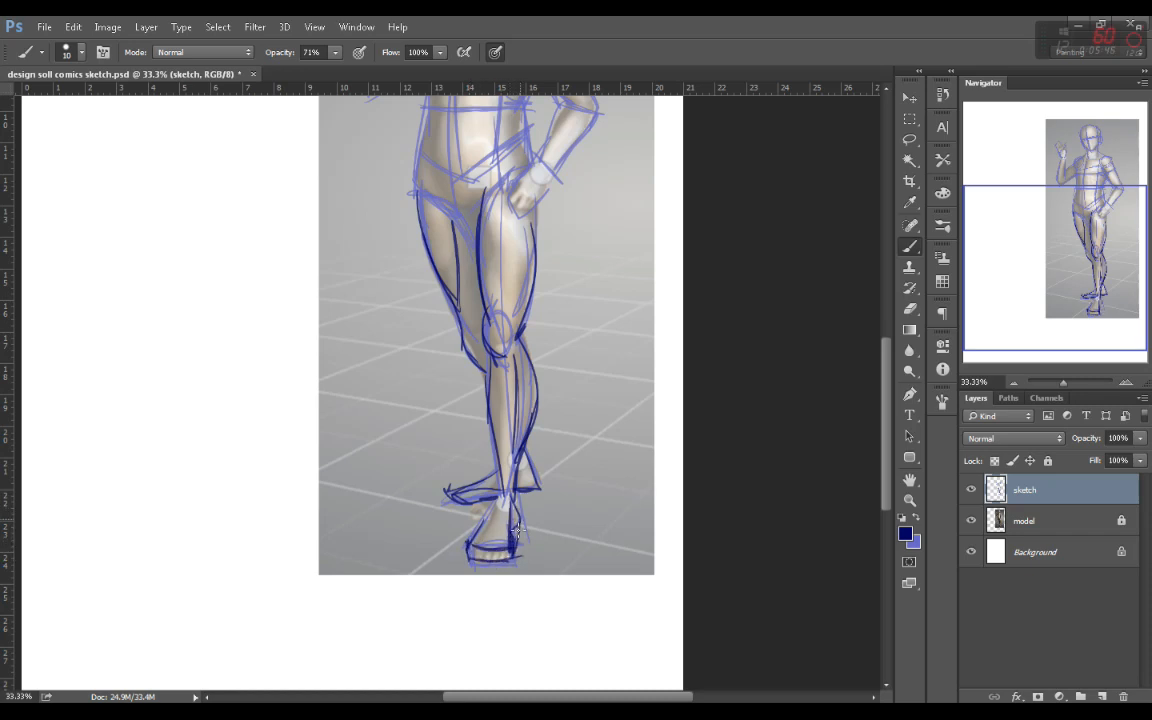
# Step: Draw a dark blue box-shaped head around the oval, with an eye line and a receding side face
pyautogui.moveTo(883, 402); pyautogui.dragTo(882, 346)
pyautogui.moveTo(434, 138); pyautogui.dragTo(463, 223)
pyautogui.moveTo(499, 127)
pyautogui.mouseDown()
pyautogui.moveTo(518, 216)
pyautogui.moveTo(516, 203)
pyautogui.mouseUp()
pyautogui.moveTo(441, 180); pyautogui.dragTo(531, 147)
pyautogui.moveTo(456, 221); pyautogui.dragTo(528, 200)
pyautogui.moveTo(432, 136); pyautogui.dragTo(506, 112)
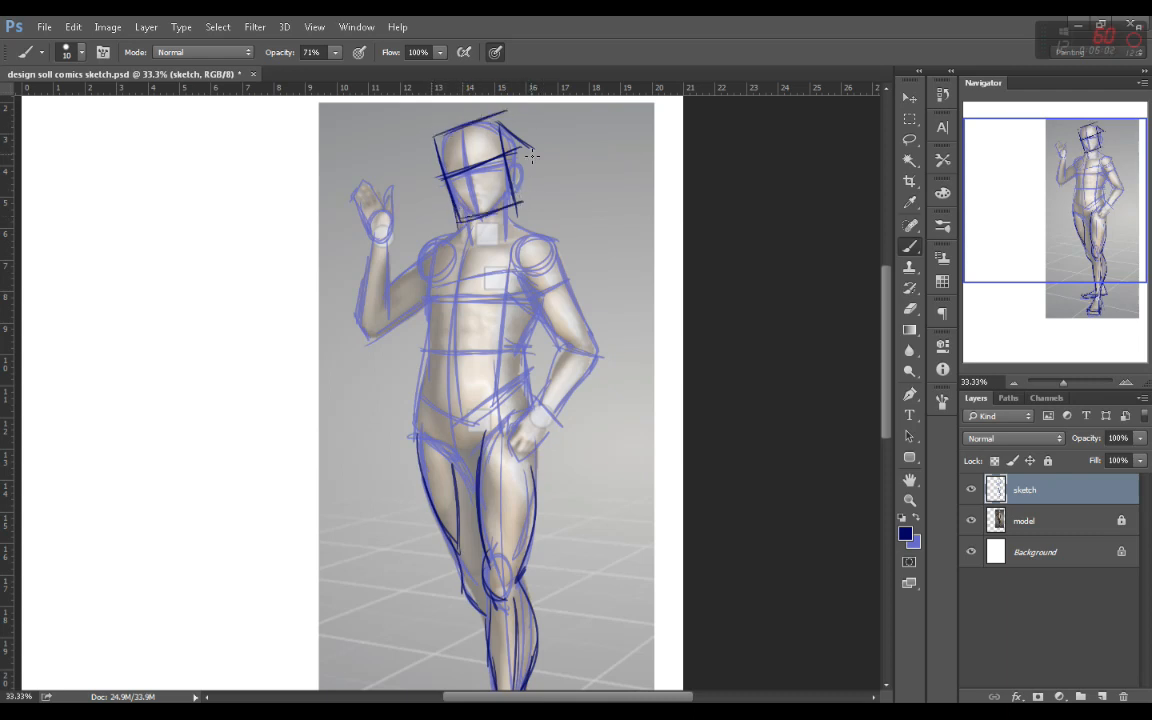
pyautogui.moveTo(531, 148)
pyautogui.mouseDown()
pyautogui.moveTo(535, 211)
pyautogui.moveTo(425, 248)
pyautogui.moveTo(469, 227)
pyautogui.mouseUp()
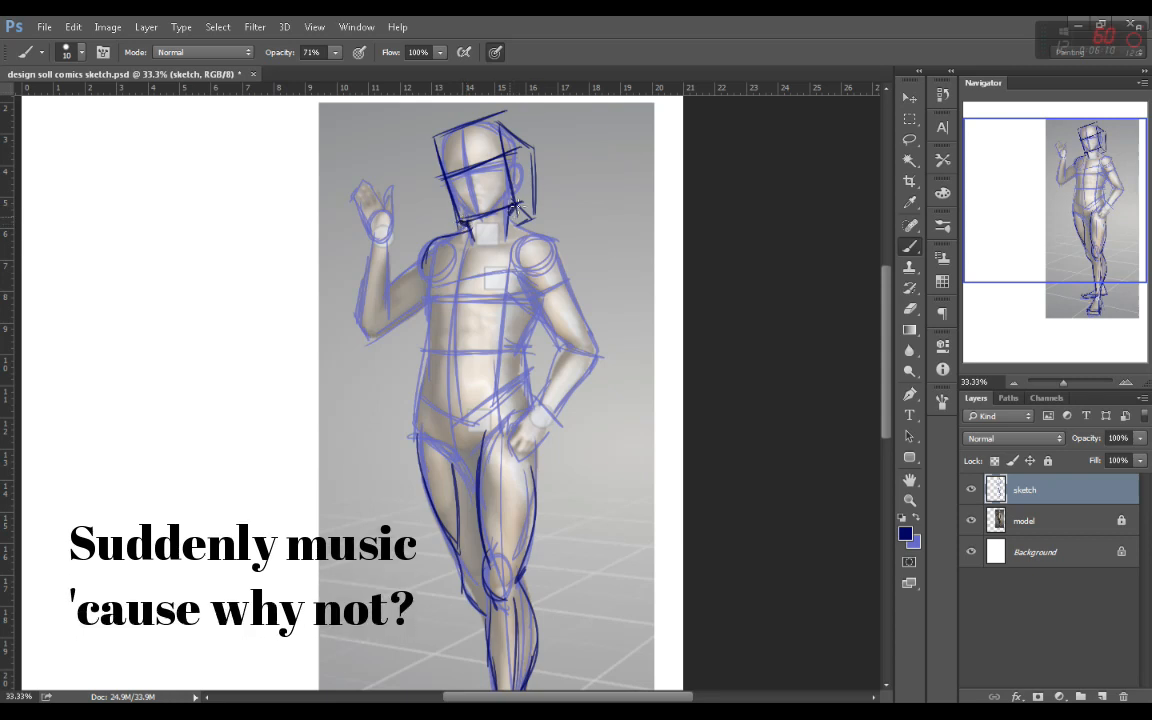
# Step: Outline the shoulders, torso sides and bent arm in dark blue, adding a circle at the wrist
pyautogui.moveTo(512, 224)
pyautogui.mouseDown()
pyautogui.moveTo(551, 236)
pyautogui.moveTo(559, 272)
pyautogui.moveTo(542, 293)
pyautogui.mouseUp()
pyautogui.moveTo(432, 253)
pyautogui.mouseDown()
pyautogui.moveTo(443, 339)
pyautogui.moveTo(432, 298)
pyautogui.moveTo(433, 386)
pyautogui.moveTo(426, 370)
pyautogui.moveTo(417, 434)
pyautogui.moveTo(414, 419)
pyautogui.moveTo(462, 469)
pyautogui.mouseUp()
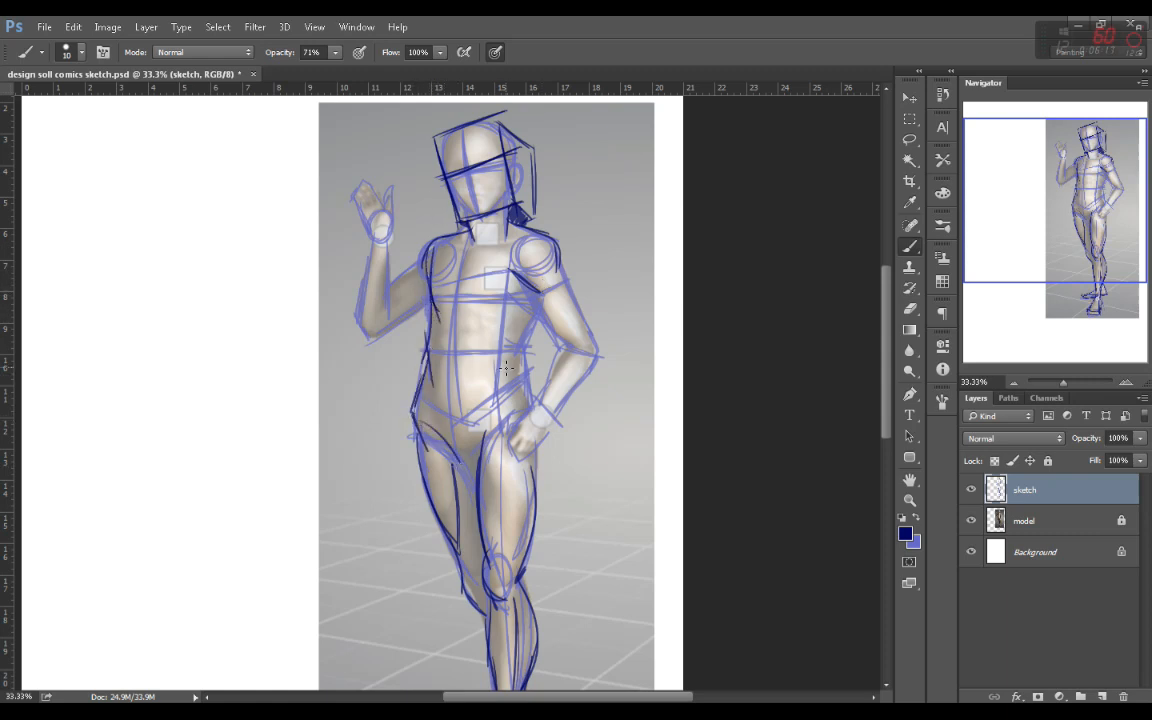
pyautogui.moveTo(537, 318)
pyautogui.mouseDown()
pyautogui.moveTo(523, 353)
pyautogui.moveTo(529, 408)
pyautogui.mouseUp()
pyautogui.moveTo(537, 286)
pyautogui.mouseDown()
pyautogui.moveTo(560, 346)
pyautogui.moveTo(540, 396)
pyautogui.moveTo(557, 367)
pyautogui.moveTo(555, 412)
pyautogui.moveTo(597, 357)
pyautogui.mouseUp()
pyautogui.moveTo(565, 266); pyautogui.dragTo(596, 350)
pyautogui.moveTo(583, 306)
pyautogui.mouseDown()
pyautogui.moveTo(597, 371)
pyautogui.moveTo(581, 343)
pyautogui.mouseUp()
pyautogui.moveTo(538, 403); pyautogui.dragTo(540, 398)
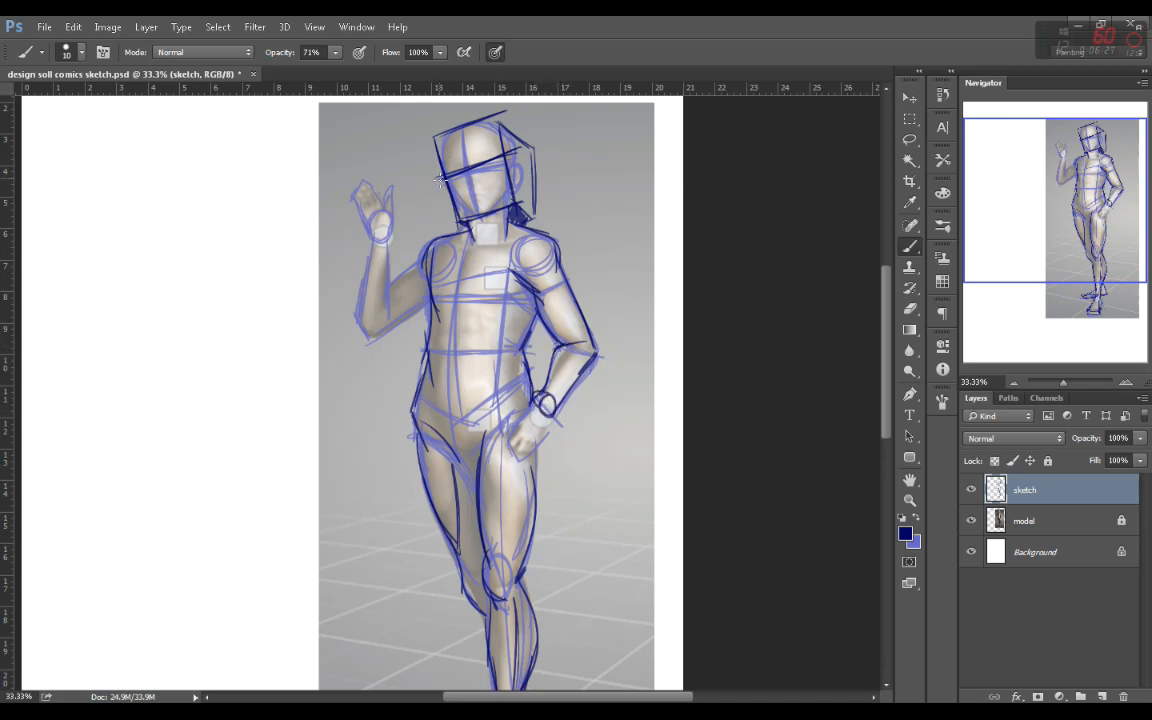
# Step: Add grid lines across the front and side of the box head, and draw a small heart on each side of it
pyautogui.moveTo(436, 130)
pyautogui.mouseDown()
pyautogui.moveTo(509, 112)
pyautogui.moveTo(478, 214)
pyautogui.moveTo(480, 179)
pyautogui.moveTo(520, 164)
pyautogui.mouseUp()
pyautogui.moveTo(443, 192); pyautogui.dragTo(519, 167)
pyautogui.moveTo(447, 204)
pyautogui.mouseDown()
pyautogui.moveTo(554, 178)
pyautogui.moveTo(547, 188)
pyautogui.mouseUp()
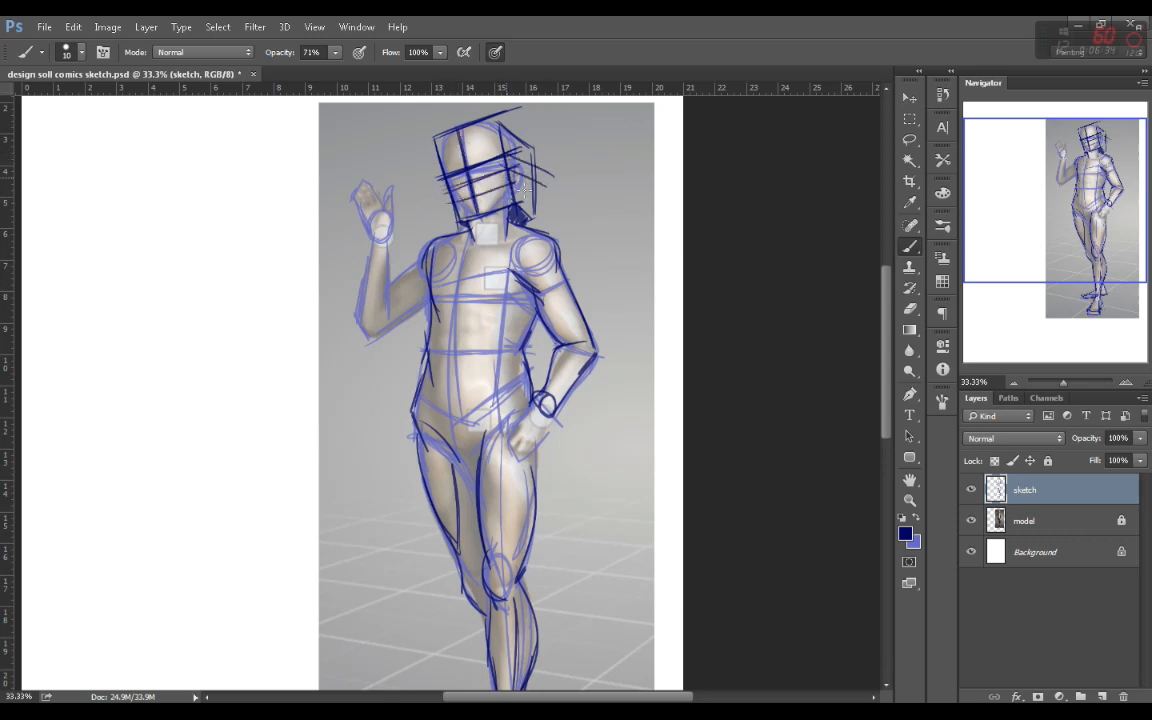
pyautogui.moveTo(515, 130)
pyautogui.mouseDown()
pyautogui.moveTo(520, 212)
pyautogui.moveTo(518, 158)
pyautogui.mouseUp()
pyautogui.moveTo(519, 167); pyautogui.dragTo(529, 210)
pyautogui.moveTo(526, 134); pyautogui.dragTo(531, 216)
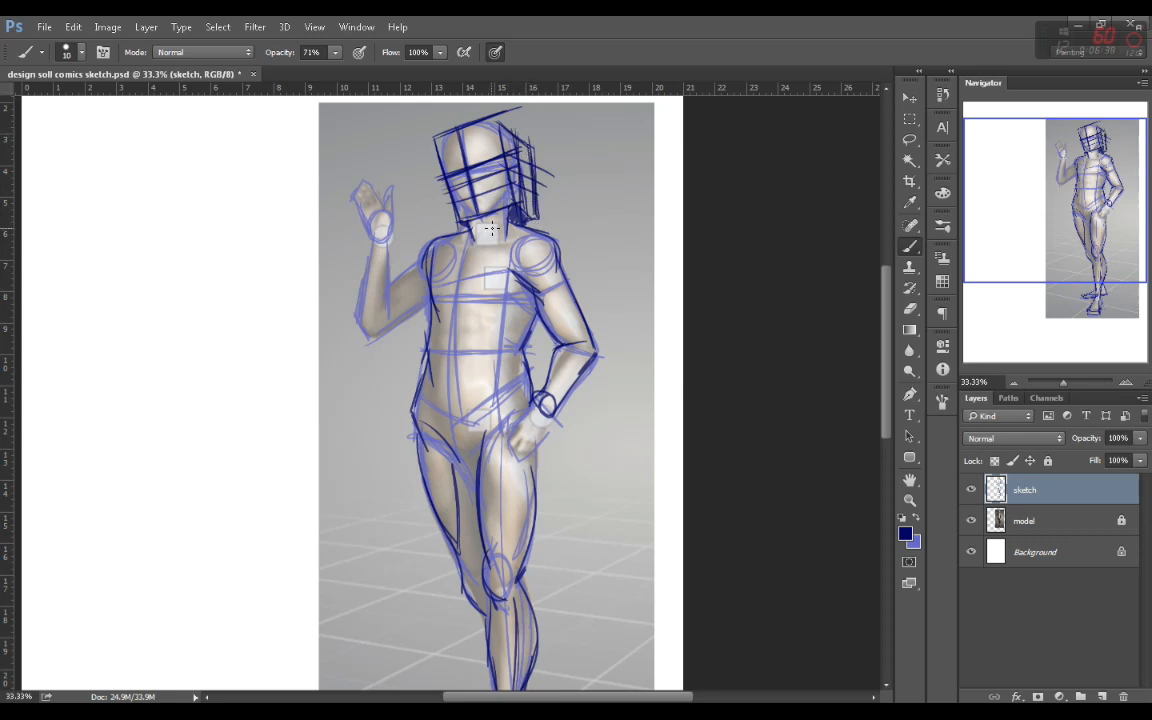
pyautogui.moveTo(564, 150)
pyautogui.mouseDown()
pyautogui.moveTo(562, 168)
pyautogui.moveTo(566, 148)
pyautogui.mouseUp()
pyautogui.moveTo(412, 176)
pyautogui.mouseDown()
pyautogui.moveTo(431, 170)
pyautogui.moveTo(424, 161)
pyautogui.mouseUp()
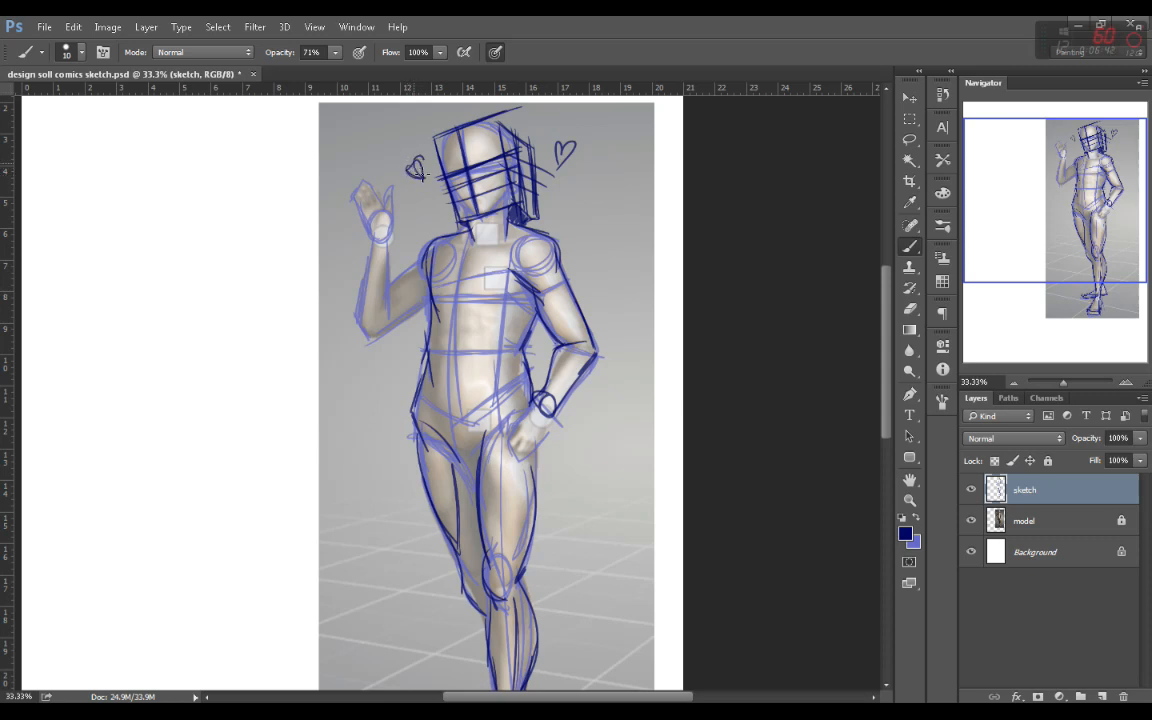
# Step: Hide the model layer and move the sketched figure closer to the page's upper-right corner
pyautogui.click(1013, 383)
pyautogui.click(1013, 383)
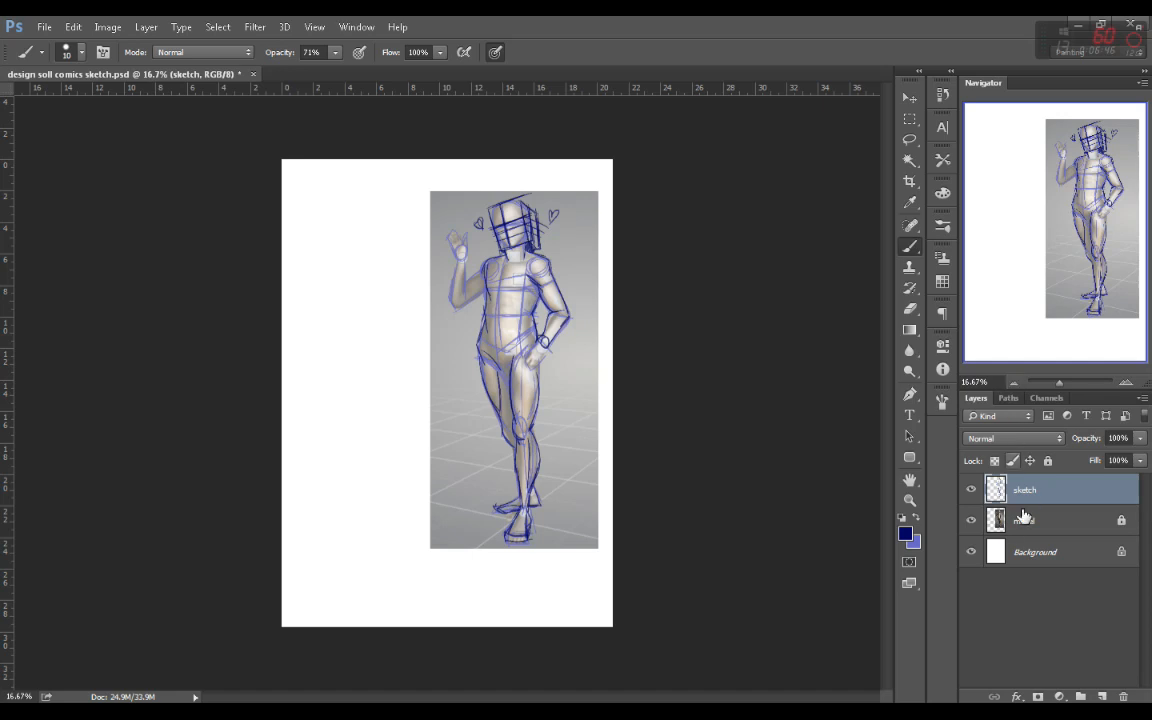
pyautogui.click(972, 520)
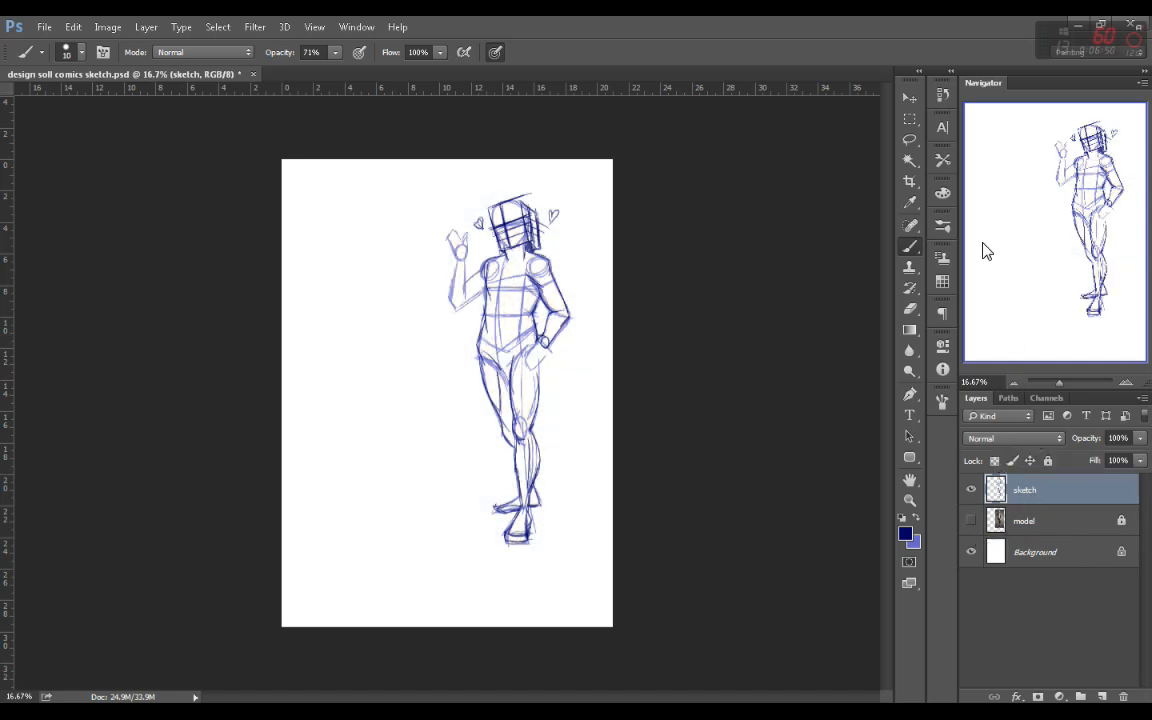
pyautogui.click(909, 97)
pyautogui.moveTo(522, 334); pyautogui.dragTo(545, 318)
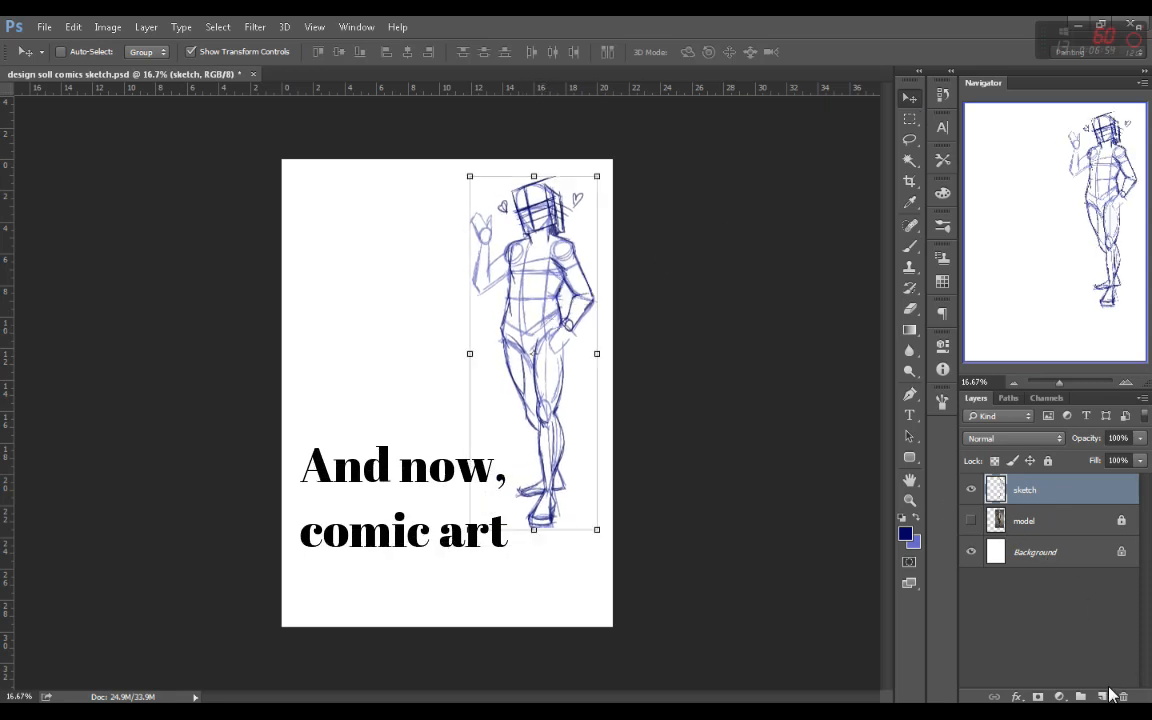
# Step: Add a new layer above the sketch layer and name it panels
pyautogui.click(1103, 695)
pyautogui.doubleClick(1095, 494)
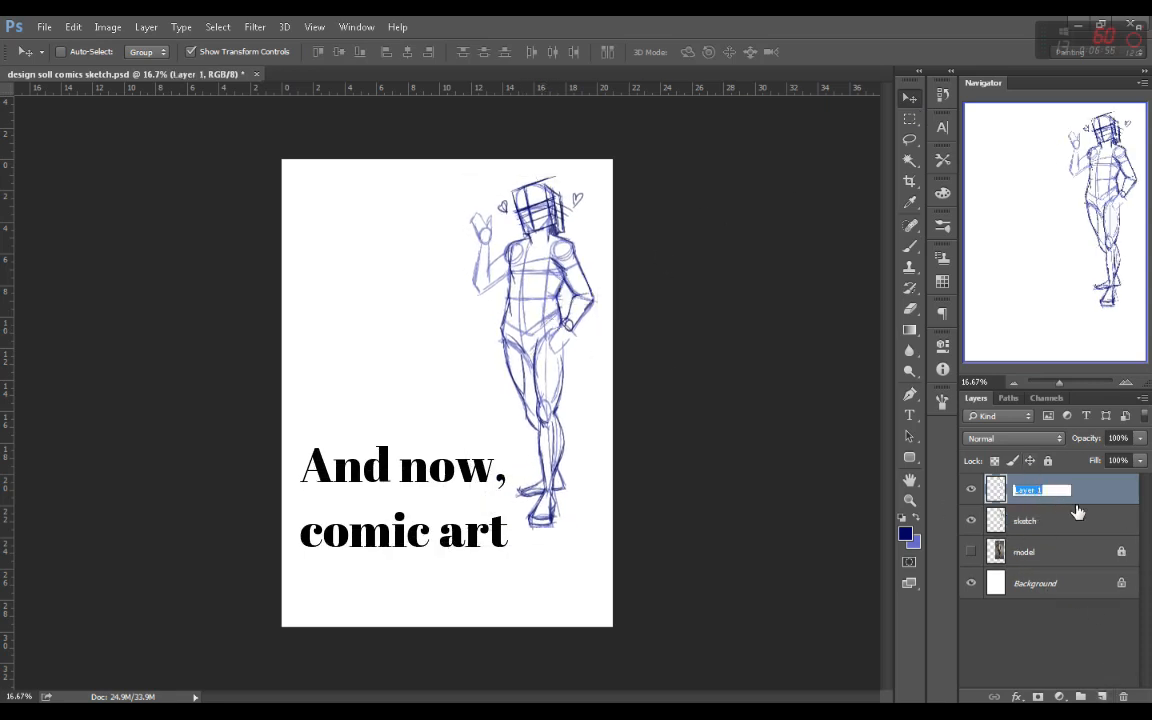
pyautogui.write('panels')
pyautogui.press('Return')
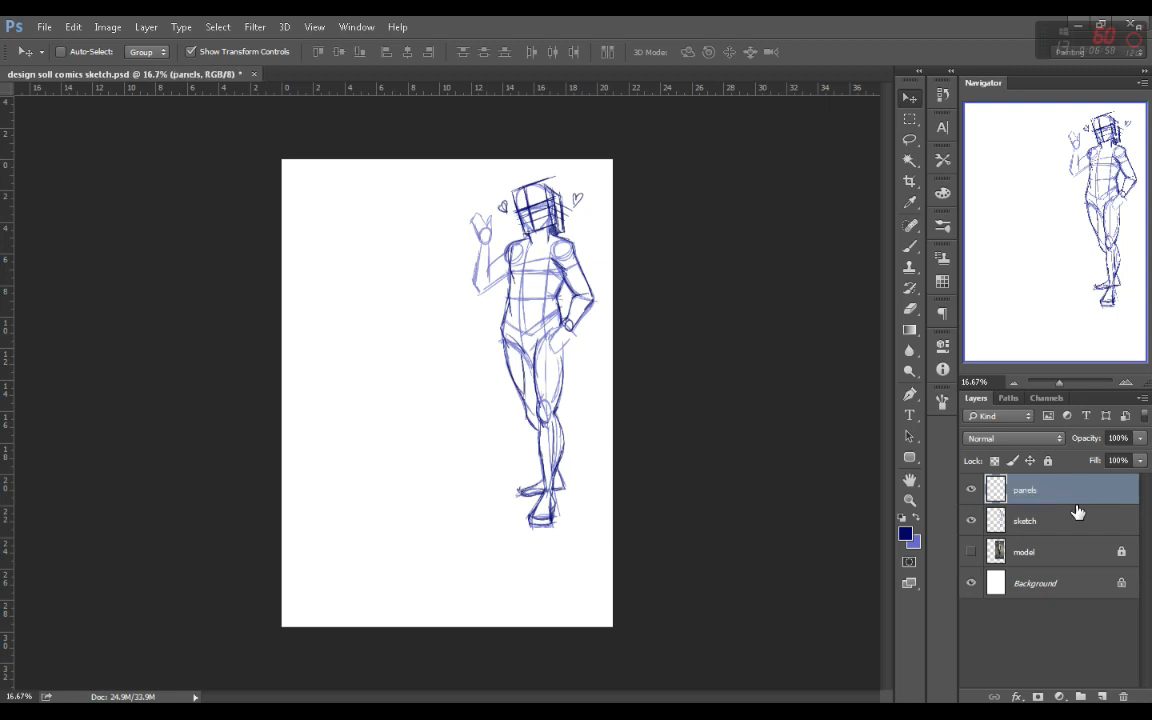
# Step: Select three stacked rectangular comic panels spanning the page width, with narrow gaps between them
pyautogui.click(909, 120)
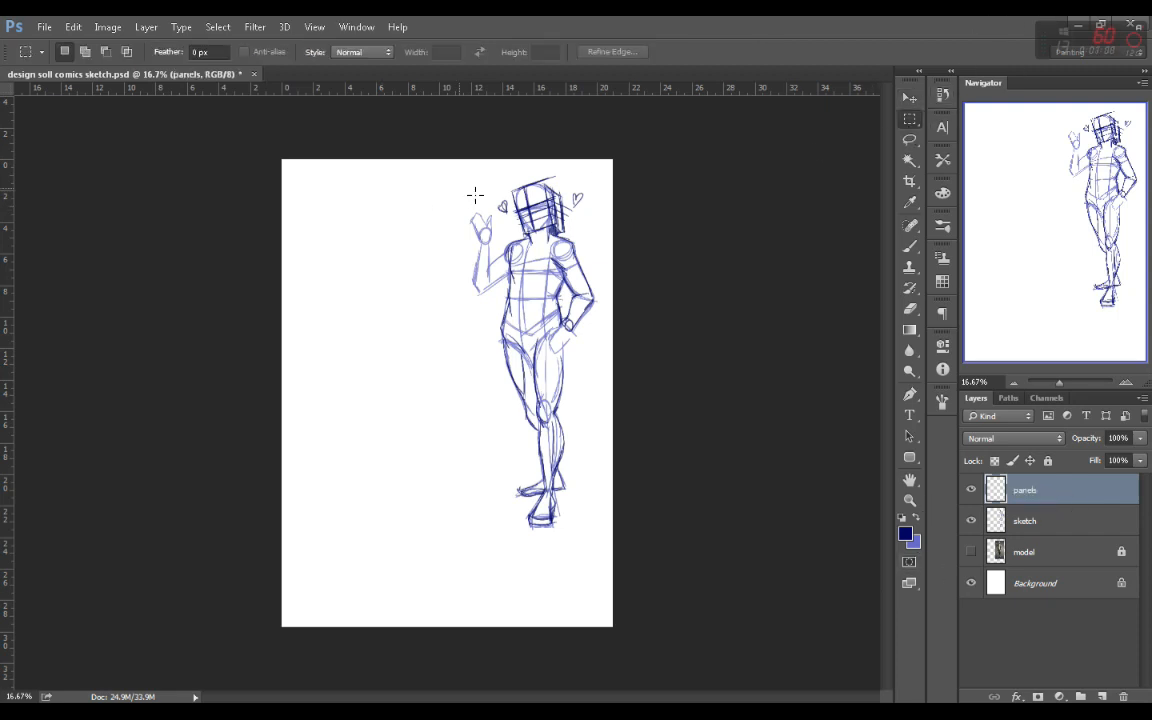
pyautogui.moveTo(301, 178); pyautogui.dragTo(595, 301)
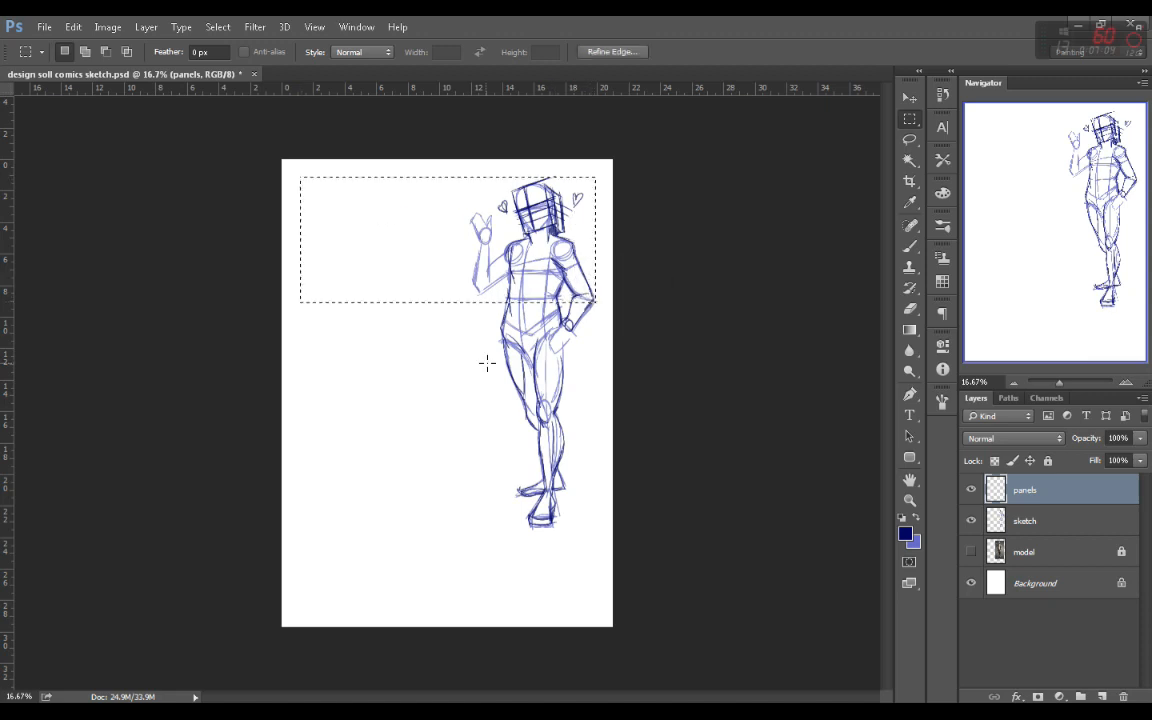
pyautogui.press('shift')
pyautogui.moveTo(301, 315); pyautogui.dragTo(596, 471)
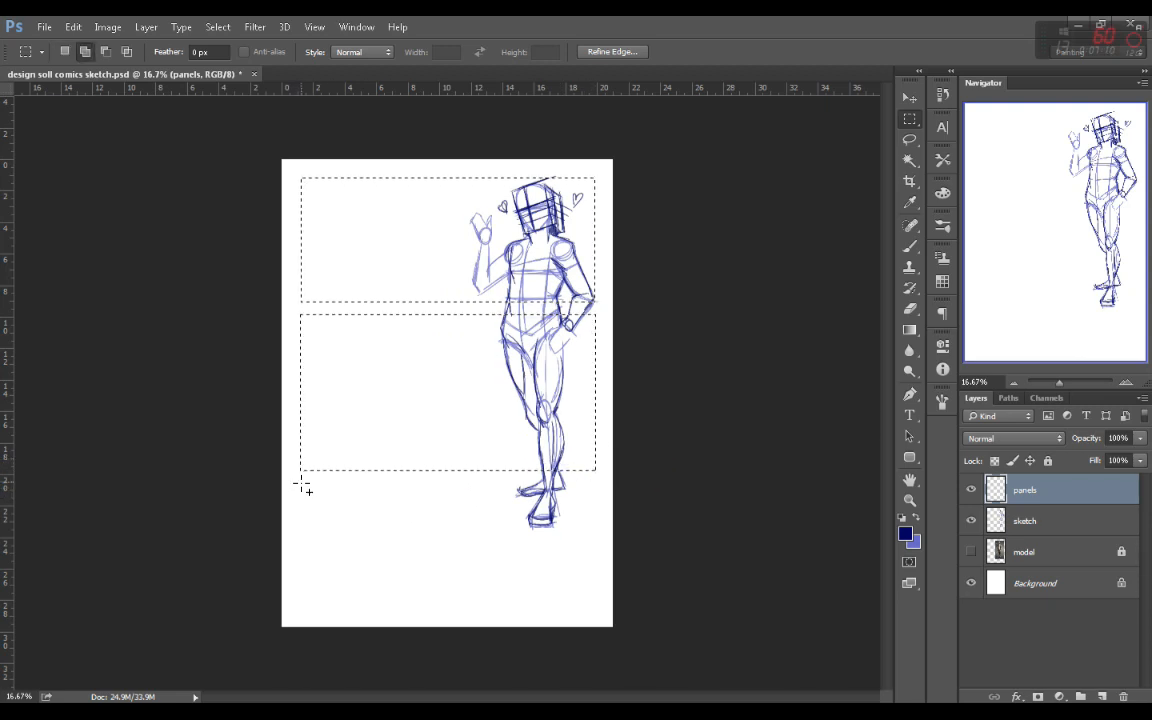
pyautogui.moveTo(302, 484); pyautogui.dragTo(597, 613)
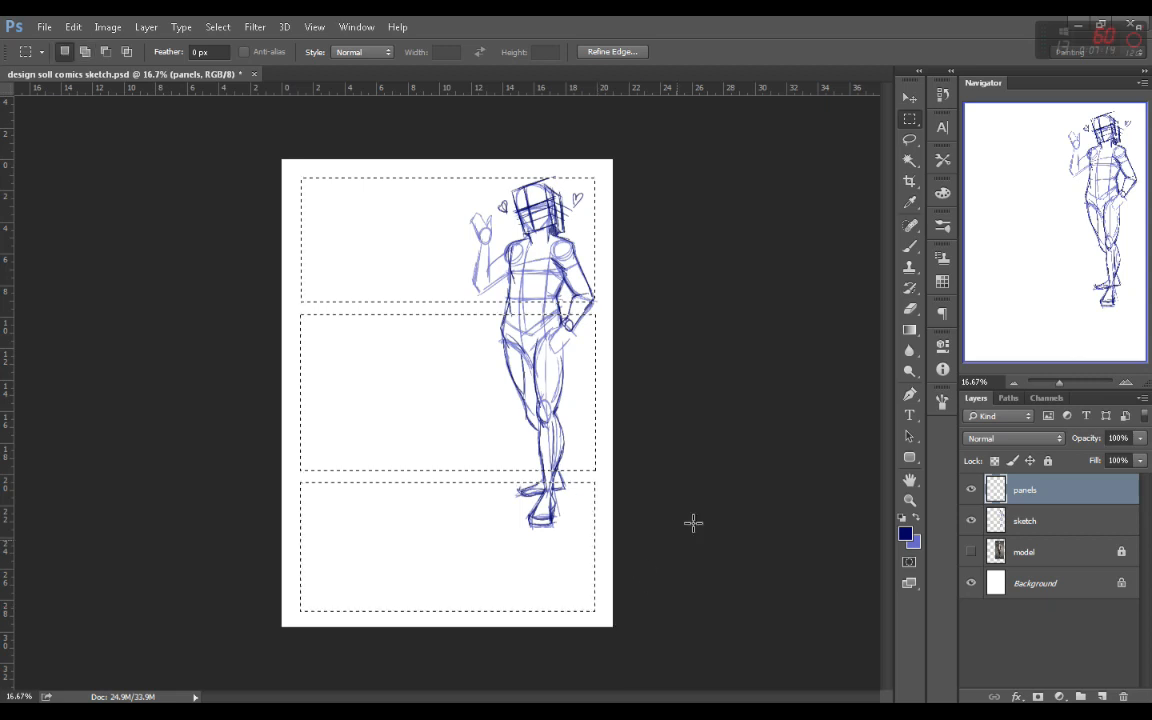
# Step: Stroke the three panel selections in dark blue on the panels layer, and deselect
pyautogui.rightClick(477, 385)
pyautogui.click(503, 597)
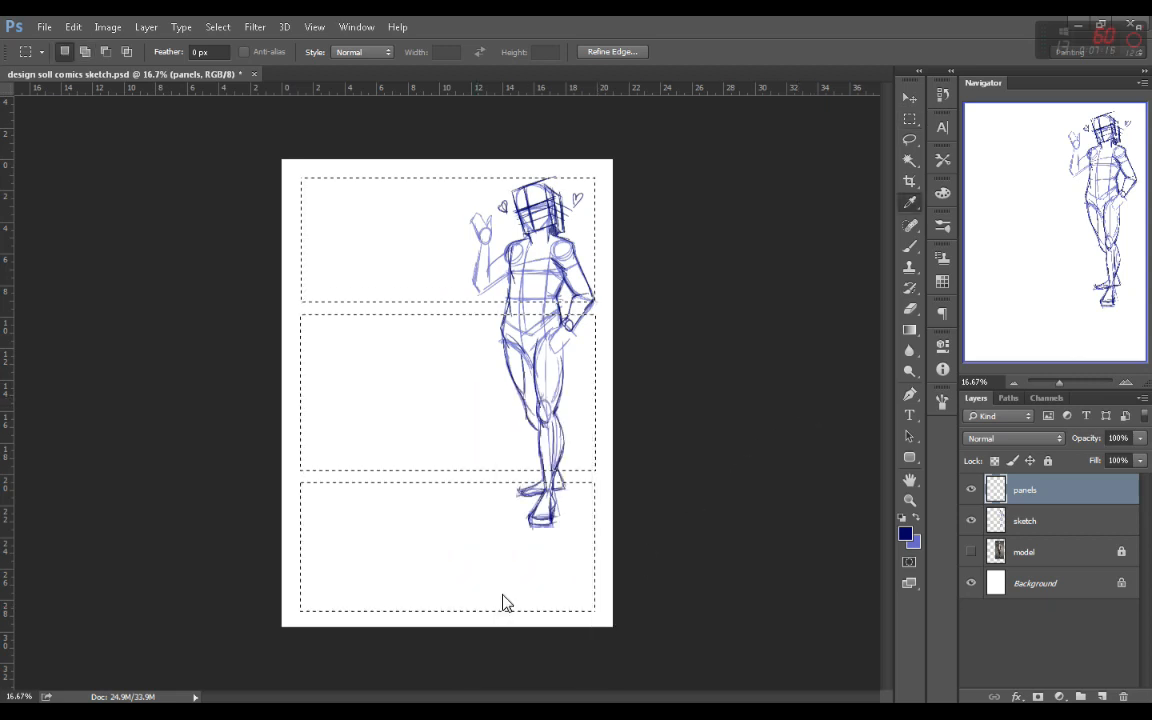
pyautogui.click(866, 155)
pyautogui.hotkey('ctrl', 'd')
# Step: Lock the panels and sketch layers completely
pyautogui.click(1048, 461)
pyautogui.click(1040, 520)
pyautogui.click(1048, 461)
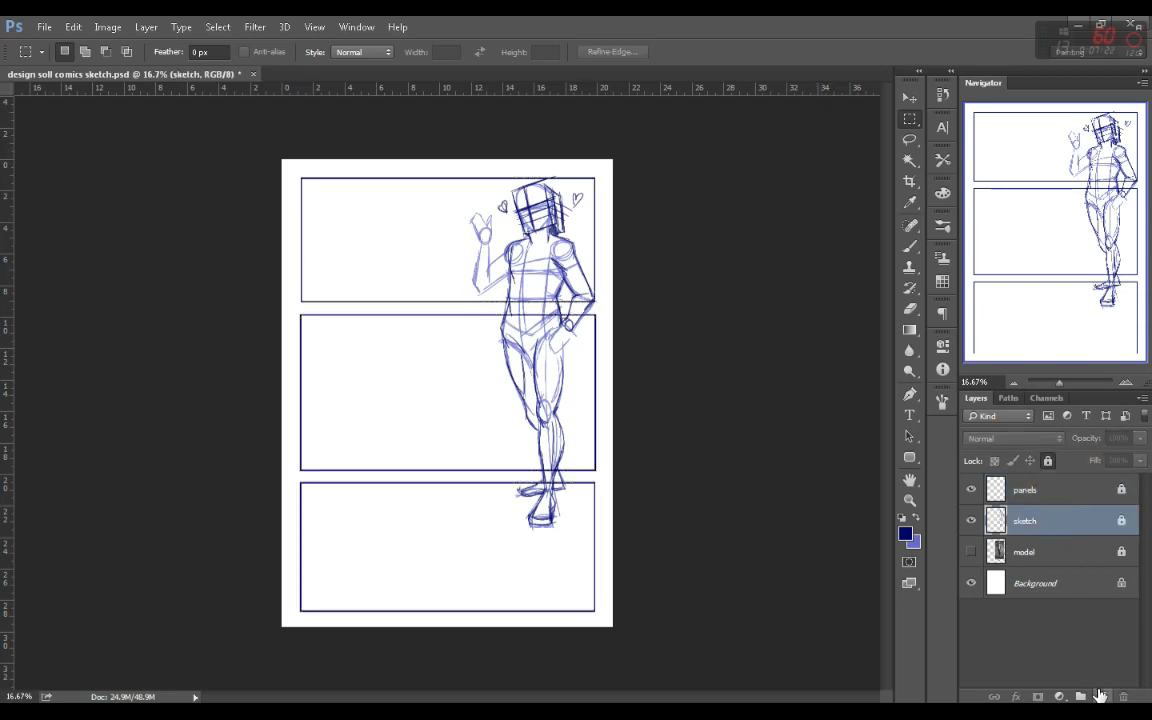
# Step: Add a new layer between the panels and sketch layers and name it background sketch
pyautogui.click(1100, 695)
pyautogui.doubleClick(1027, 520)
pyautogui.write('background sketch')
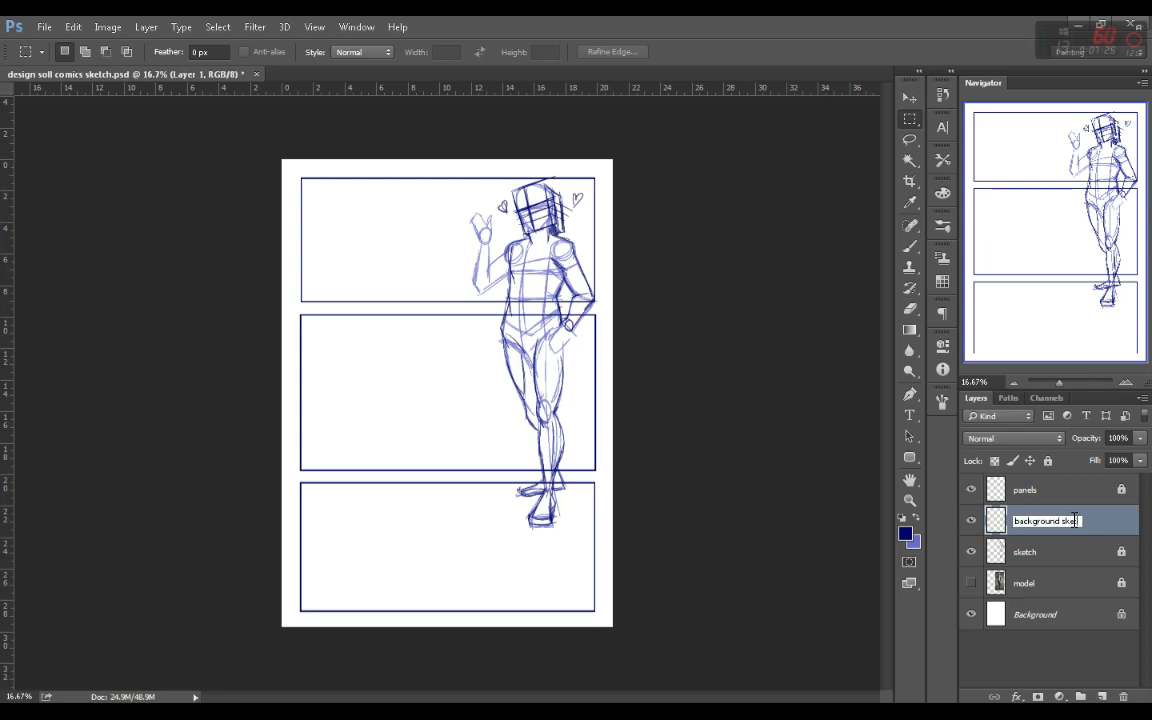
pyautogui.press('Return')
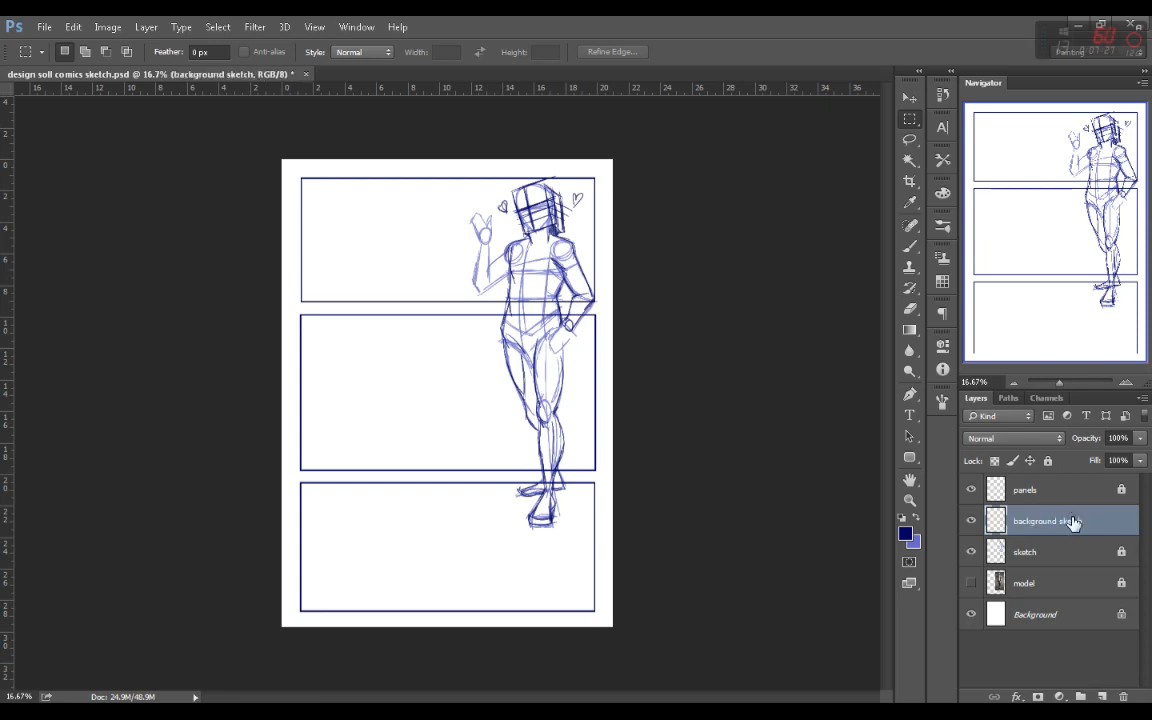
# Step: Sketch the outline of a large corner building in two-point perspective in the upper comic panel with the dark blue brush
pyautogui.click(916, 518)
pyautogui.click(916, 518)
pyautogui.click(1126, 382)
pyautogui.moveTo(887, 405); pyautogui.dragTo(887, 386)
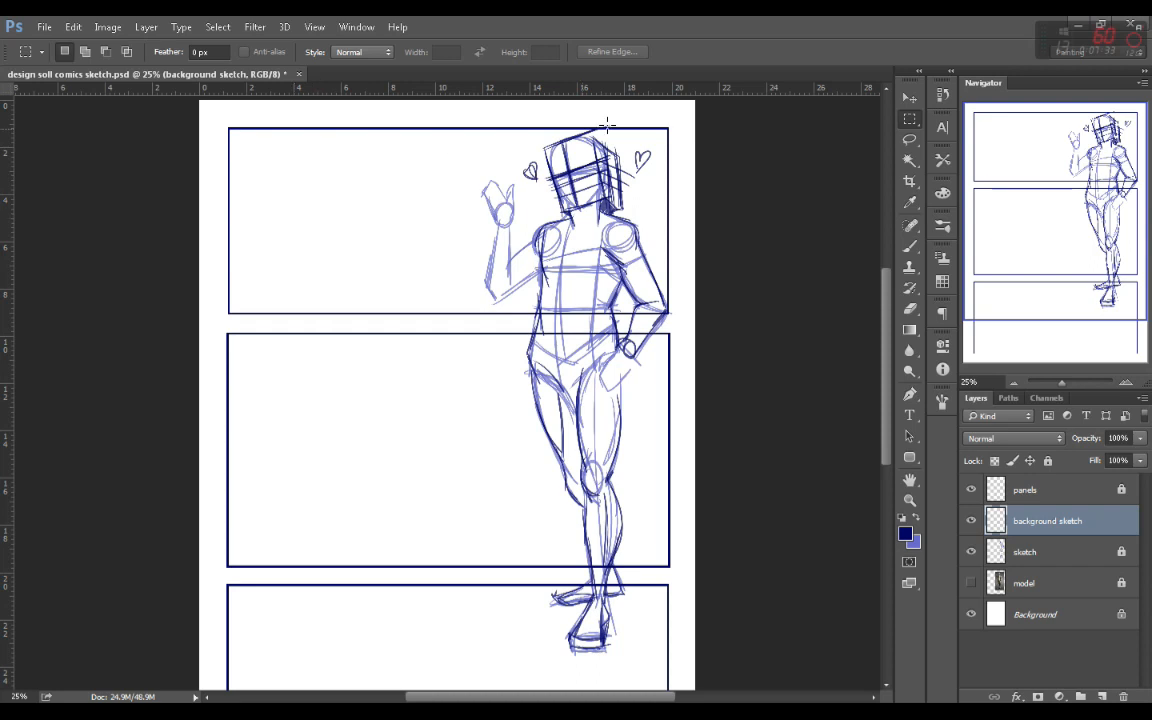
pyautogui.click(910, 246)
pyautogui.moveTo(317, 167); pyautogui.dragTo(318, 293)
pyautogui.moveTo(316, 164); pyautogui.dragTo(314, 310)
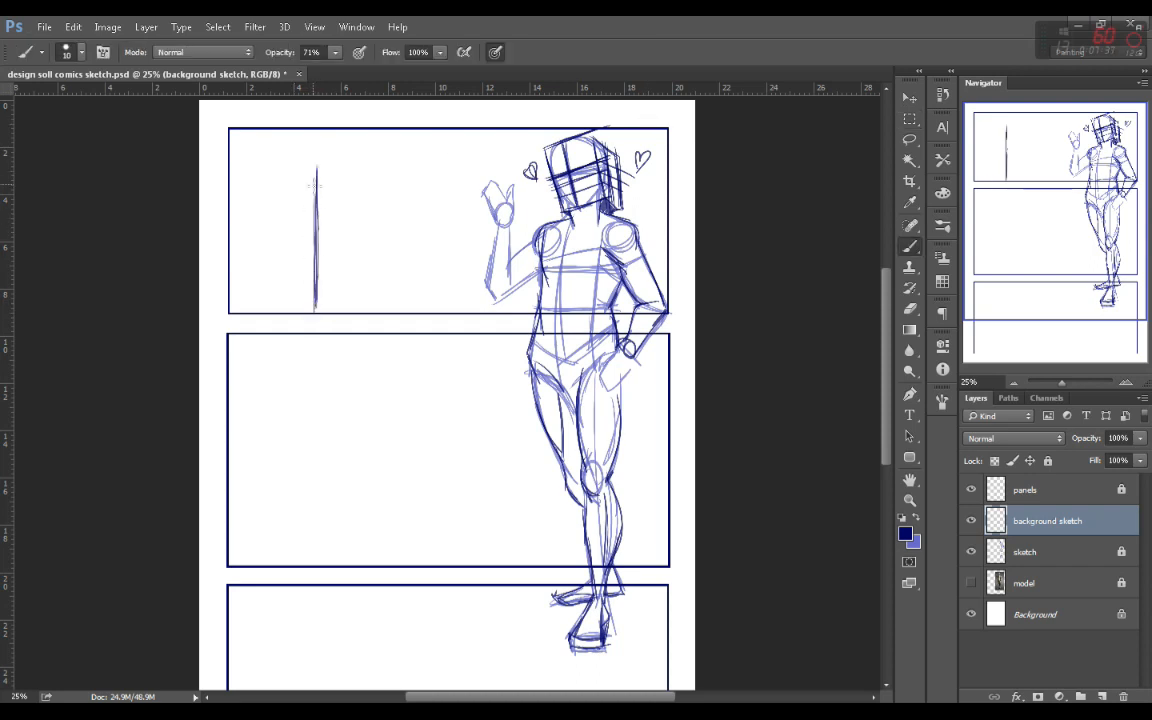
pyautogui.moveTo(314, 142)
pyautogui.mouseDown()
pyautogui.moveTo(233, 197)
pyautogui.moveTo(312, 145)
pyautogui.moveTo(391, 177)
pyautogui.moveTo(455, 218)
pyautogui.moveTo(460, 311)
pyautogui.mouseUp()
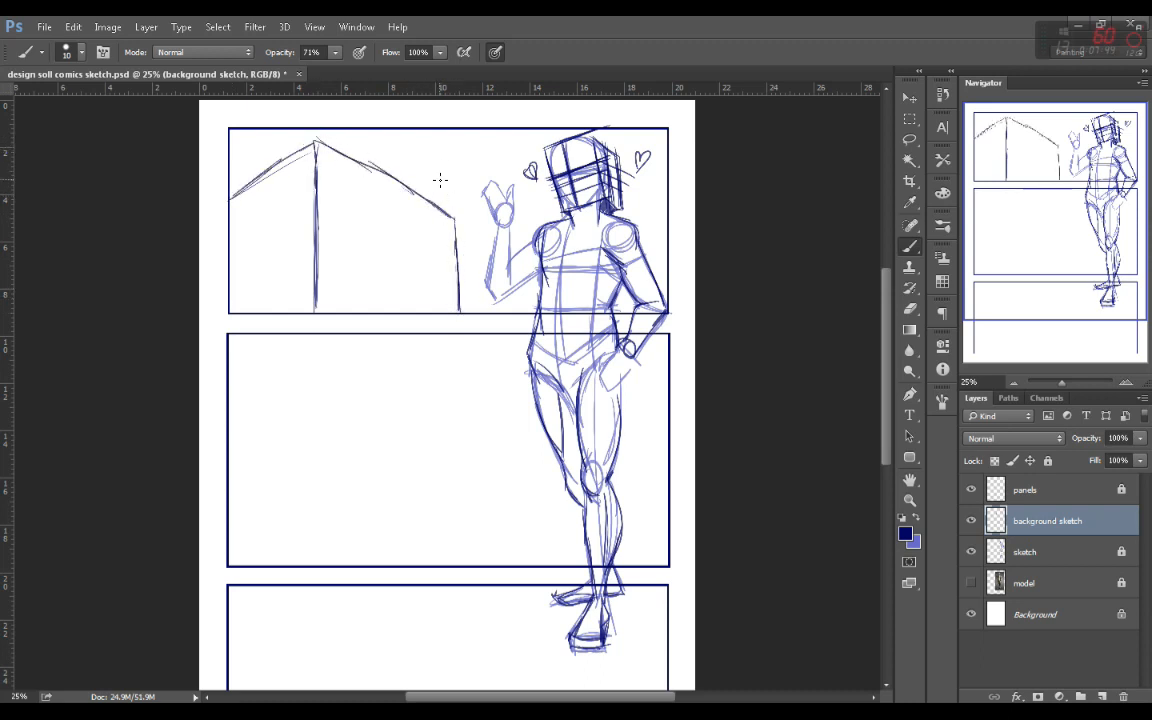
# Step: Draw two receding rows of windows on the building's right-hand face, divided by short vertical strokes
pyautogui.moveTo(331, 180)
pyautogui.mouseDown()
pyautogui.moveTo(331, 197)
pyautogui.moveTo(374, 190)
pyautogui.moveTo(395, 222)
pyautogui.moveTo(409, 201)
pyautogui.moveTo(443, 221)
pyautogui.mouseUp()
pyautogui.moveTo(443, 222); pyautogui.dragTo(442, 243)
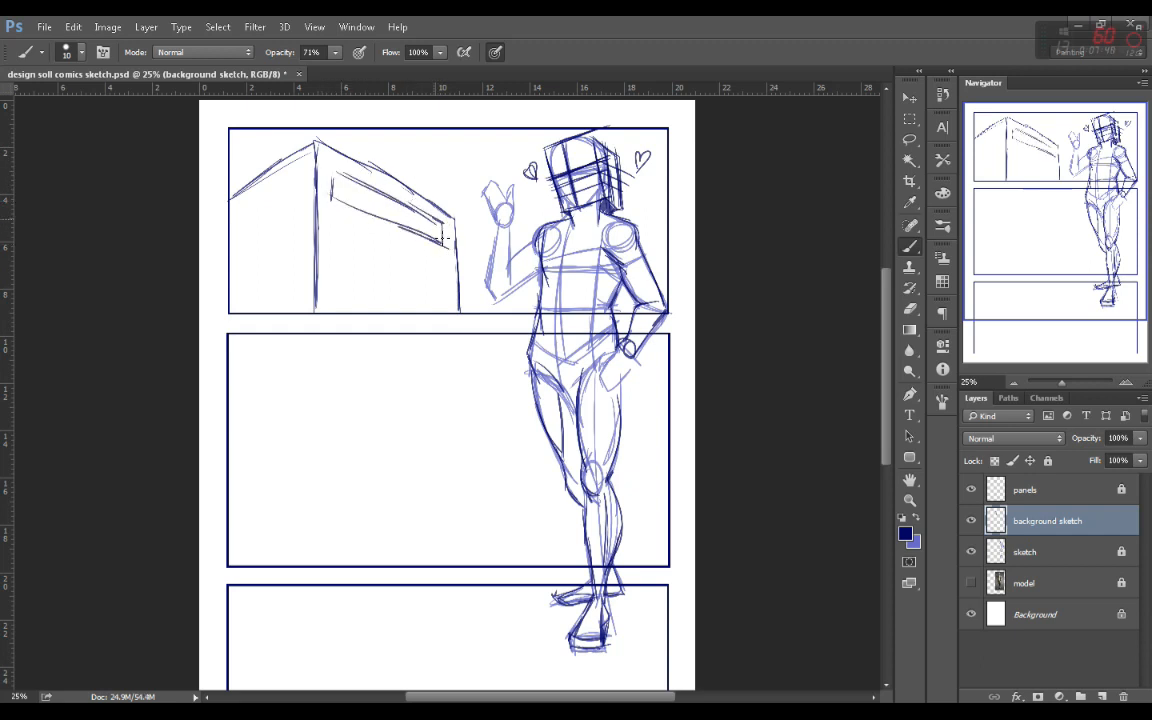
pyautogui.moveTo(333, 206)
pyautogui.mouseDown()
pyautogui.moveTo(332, 250)
pyautogui.moveTo(440, 246)
pyautogui.mouseUp()
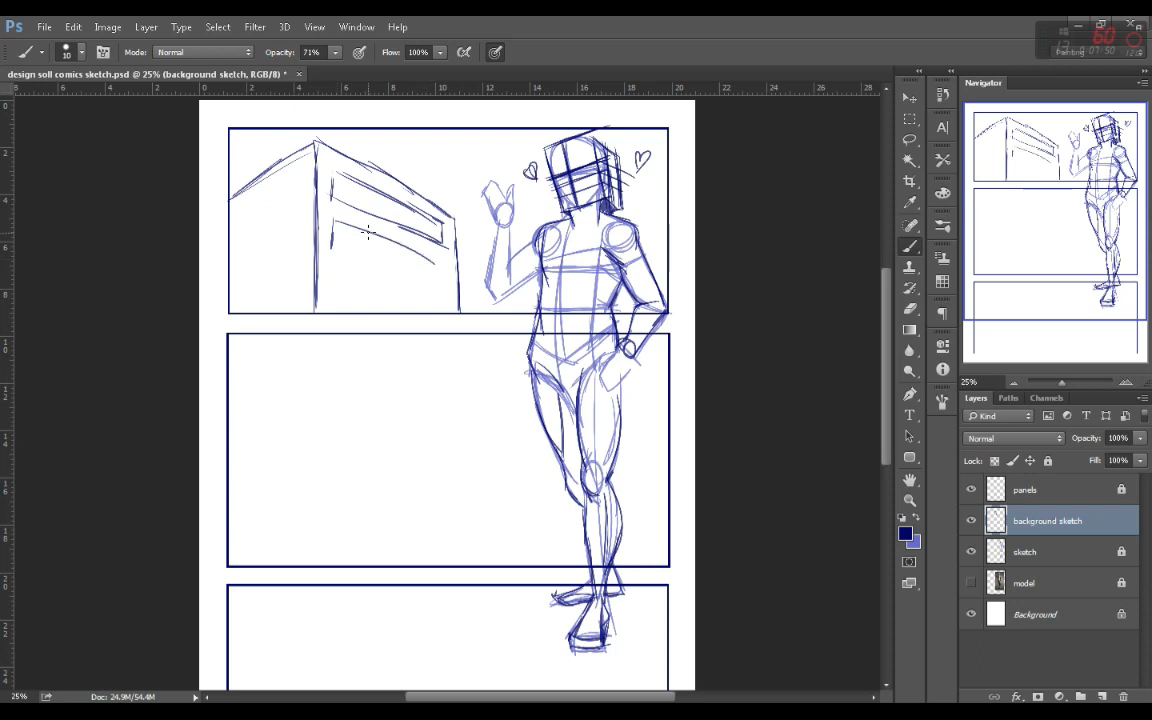
pyautogui.moveTo(333, 240); pyautogui.dragTo(441, 275)
pyautogui.moveTo(340, 177); pyautogui.dragTo(339, 203)
pyautogui.moveTo(347, 179); pyautogui.dragTo(355, 207)
pyautogui.moveTo(365, 185); pyautogui.dragTo(374, 211)
pyautogui.moveTo(386, 193)
pyautogui.mouseDown()
pyautogui.moveTo(385, 214)
pyautogui.moveTo(342, 246)
pyautogui.mouseUp()
pyautogui.moveTo(354, 227); pyautogui.dragTo(353, 249)
pyautogui.moveTo(366, 230); pyautogui.dragTo(376, 257)
pyautogui.moveTo(389, 237)
pyautogui.mouseDown()
pyautogui.moveTo(388, 262)
pyautogui.moveTo(401, 266)
pyautogui.mouseUp()
pyautogui.moveTo(414, 248)
pyautogui.mouseDown()
pyautogui.moveTo(413, 269)
pyautogui.moveTo(427, 272)
pyautogui.mouseUp()
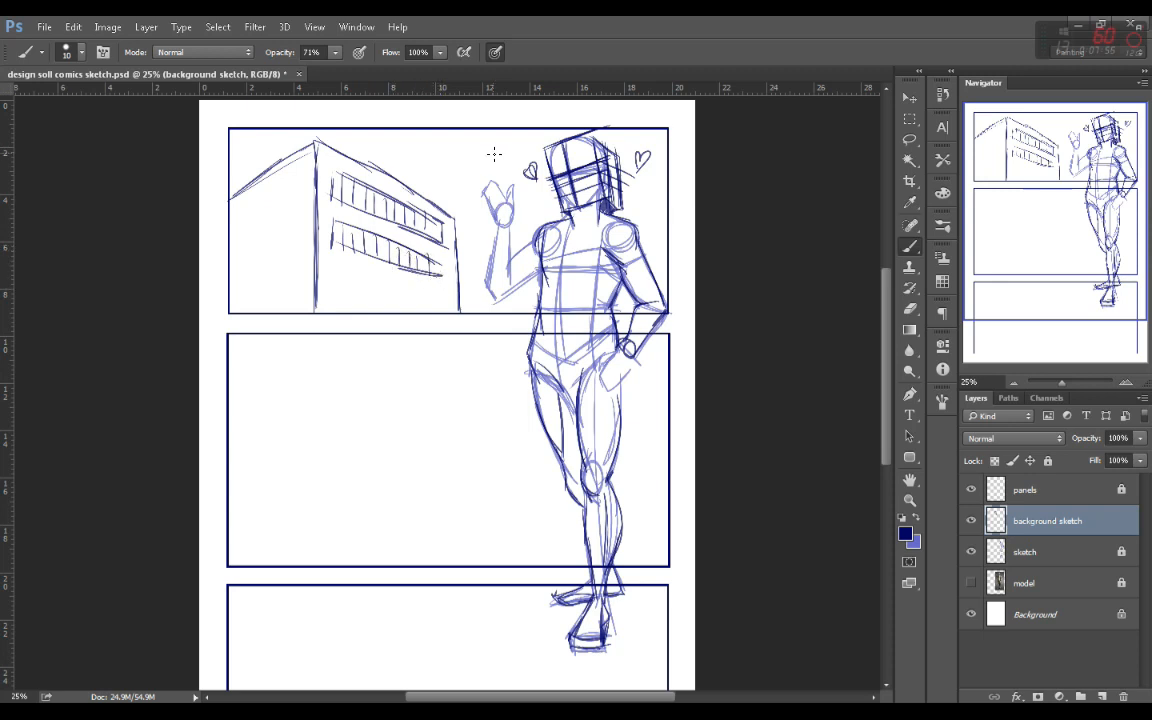
# Step: Sketch a second building behind the waving figure and vertical lines of distant buildings above the main building's left roof edge
pyautogui.moveTo(435, 200)
pyautogui.mouseDown()
pyautogui.moveTo(436, 165)
pyautogui.moveTo(472, 134)
pyautogui.moveTo(480, 178)
pyautogui.mouseUp()
pyautogui.moveTo(484, 131)
pyautogui.mouseDown()
pyautogui.moveTo(534, 167)
pyautogui.moveTo(530, 243)
pyautogui.moveTo(488, 303)
pyautogui.mouseUp()
pyautogui.moveTo(487, 208); pyautogui.dragTo(487, 307)
pyautogui.moveTo(267, 167)
pyautogui.mouseDown()
pyautogui.moveTo(268, 131)
pyautogui.moveTo(250, 130)
pyautogui.moveTo(240, 190)
pyautogui.mouseUp()
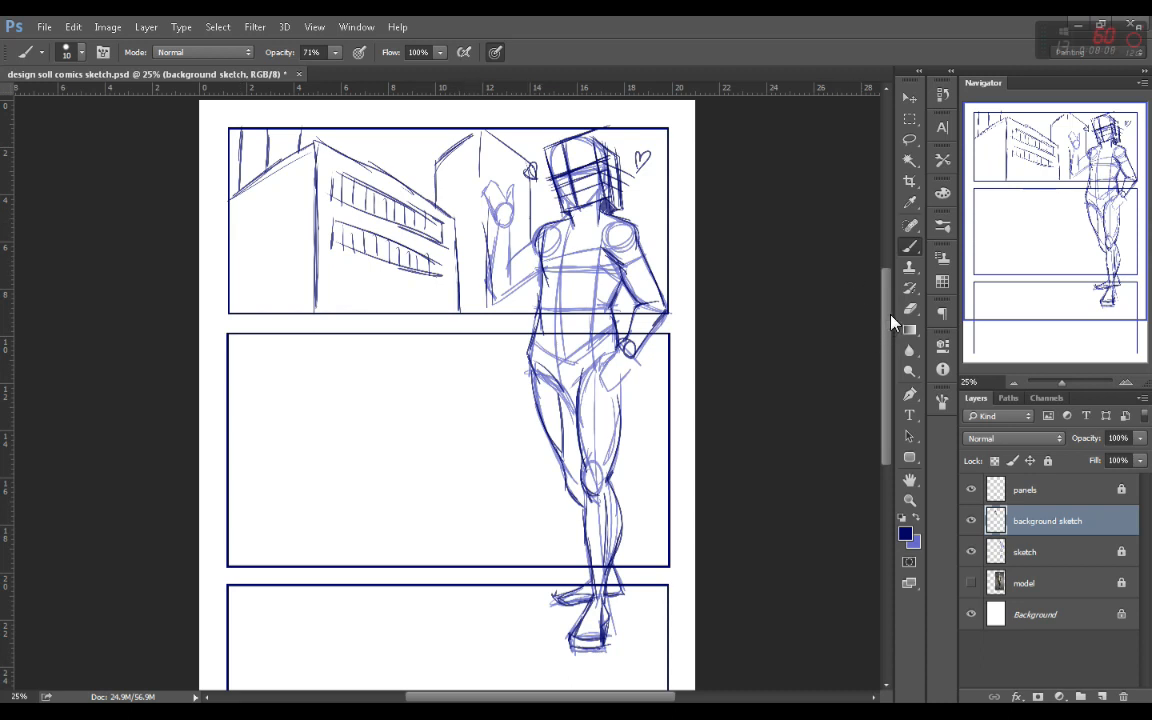
# Step: Sketch the side walls and converging floor edges of an alley in the middle comic panel
pyautogui.scroll(-5, 885, 340)
pyautogui.moveTo(323, 200); pyautogui.dragTo(323, 415)
pyautogui.moveTo(502, 203); pyautogui.dragTo(508, 408)
pyautogui.moveTo(320, 301)
pyautogui.mouseDown()
pyautogui.moveTo(320, 404)
pyautogui.moveTo(355, 368)
pyautogui.mouseUp()
pyautogui.moveTo(300, 432)
pyautogui.mouseDown()
pyautogui.moveTo(362, 350)
pyautogui.moveTo(355, 200)
pyautogui.mouseUp()
pyautogui.moveTo(355, 200); pyautogui.dragTo(360, 362)
pyautogui.moveTo(455, 198)
pyautogui.mouseDown()
pyautogui.moveTo(462, 357)
pyautogui.moveTo(500, 405)
pyautogui.mouseUp()
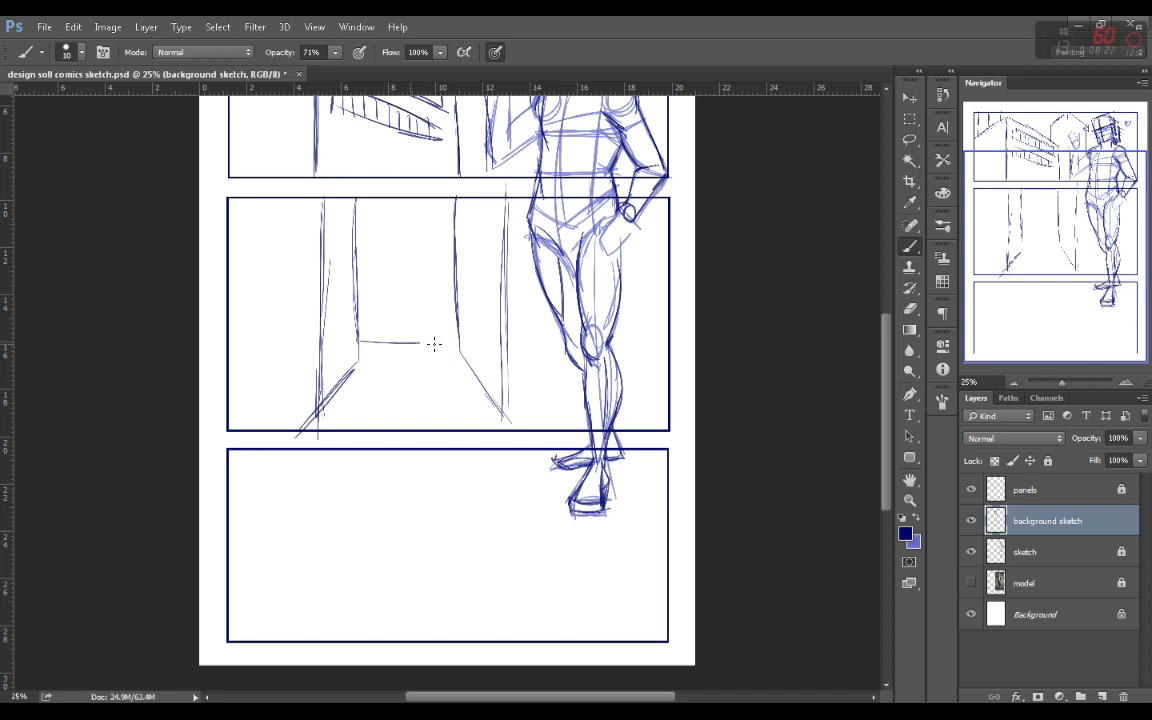
# Step: Draw the alley's far end with a base line, rectangular building shapes and a hatched horizontal band
pyautogui.moveTo(355, 326)
pyautogui.mouseDown()
pyautogui.moveTo(458, 323)
pyautogui.moveTo(355, 325)
pyautogui.moveTo(461, 344)
pyautogui.moveTo(357, 342)
pyautogui.moveTo(460, 342)
pyautogui.mouseUp()
pyautogui.moveTo(363, 304)
pyautogui.mouseDown()
pyautogui.moveTo(357, 311)
pyautogui.moveTo(458, 311)
pyautogui.moveTo(356, 315)
pyautogui.mouseUp()
pyautogui.moveTo(392, 206); pyautogui.dragTo(399, 313)
pyautogui.moveTo(393, 192)
pyautogui.mouseDown()
pyautogui.moveTo(397, 300)
pyautogui.moveTo(418, 310)
pyautogui.mouseUp()
pyautogui.moveTo(414, 235); pyautogui.dragTo(457, 236)
pyautogui.moveTo(367, 265); pyautogui.dragTo(366, 305)
pyautogui.moveTo(374, 241)
pyautogui.mouseDown()
pyautogui.moveTo(374, 197)
pyautogui.moveTo(358, 197)
pyautogui.moveTo(373, 212)
pyautogui.moveTo(356, 252)
pyautogui.mouseUp()
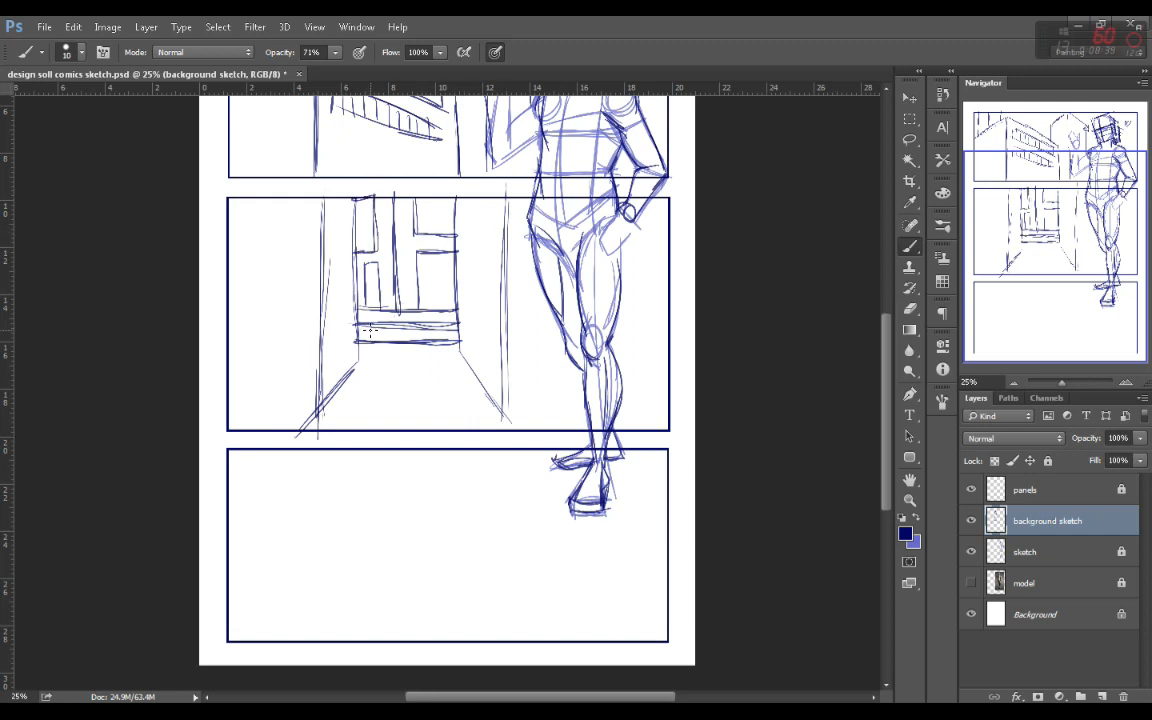
pyautogui.moveTo(368, 333)
pyautogui.mouseDown()
pyautogui.moveTo(452, 332)
pyautogui.moveTo(403, 338)
pyautogui.mouseUp()
# Step: Sketch a cylindrical trash can with vertical ribs at the left side of the alley
pyautogui.moveTo(288, 346)
pyautogui.mouseDown()
pyautogui.moveTo(310, 360)
pyautogui.moveTo(273, 357)
pyautogui.moveTo(276, 433)
pyautogui.mouseUp()
pyautogui.moveTo(328, 359); pyautogui.dragTo(334, 428)
pyautogui.moveTo(288, 362)
pyautogui.mouseDown()
pyautogui.moveTo(291, 443)
pyautogui.moveTo(311, 431)
pyautogui.mouseUp()
pyautogui.moveTo(319, 361); pyautogui.dragTo(322, 434)
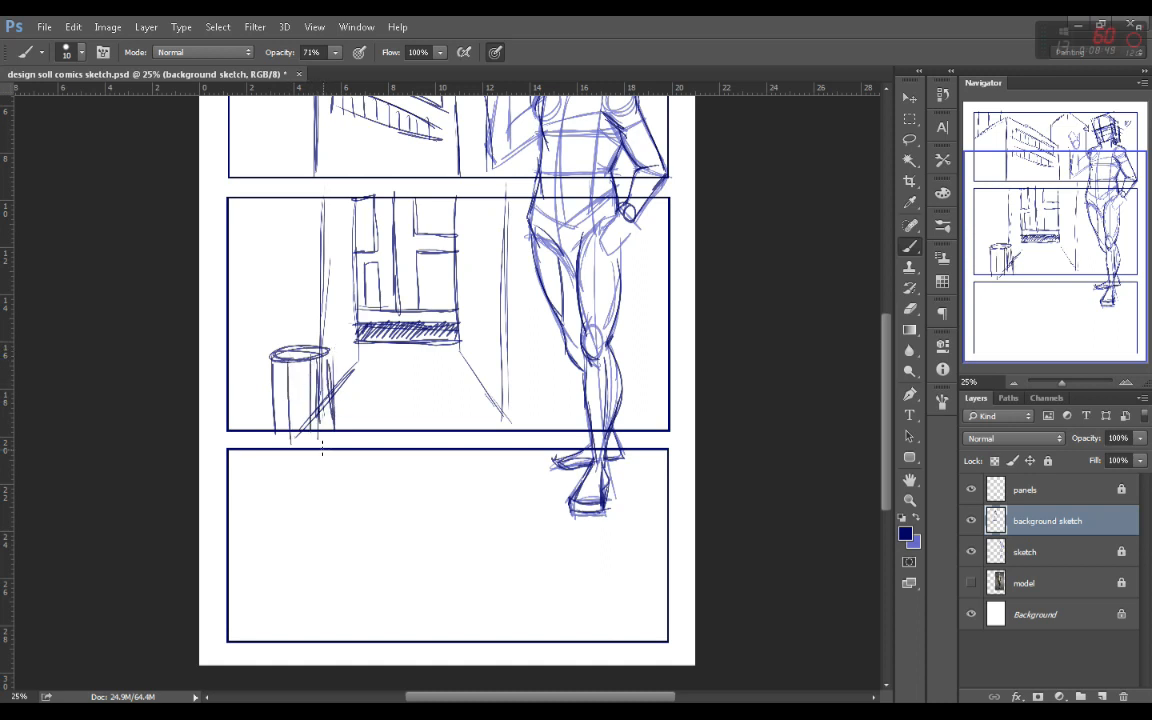
# Step: Sketch a box with hatched sides at the right of the alley and darken the far left wall edge
pyautogui.moveTo(453, 386)
pyautogui.mouseDown()
pyautogui.moveTo(502, 382)
pyautogui.moveTo(476, 383)
pyautogui.moveTo(499, 394)
pyautogui.moveTo(457, 386)
pyautogui.moveTo(507, 411)
pyautogui.moveTo(461, 417)
pyautogui.moveTo(481, 429)
pyautogui.moveTo(513, 424)
pyautogui.mouseUp()
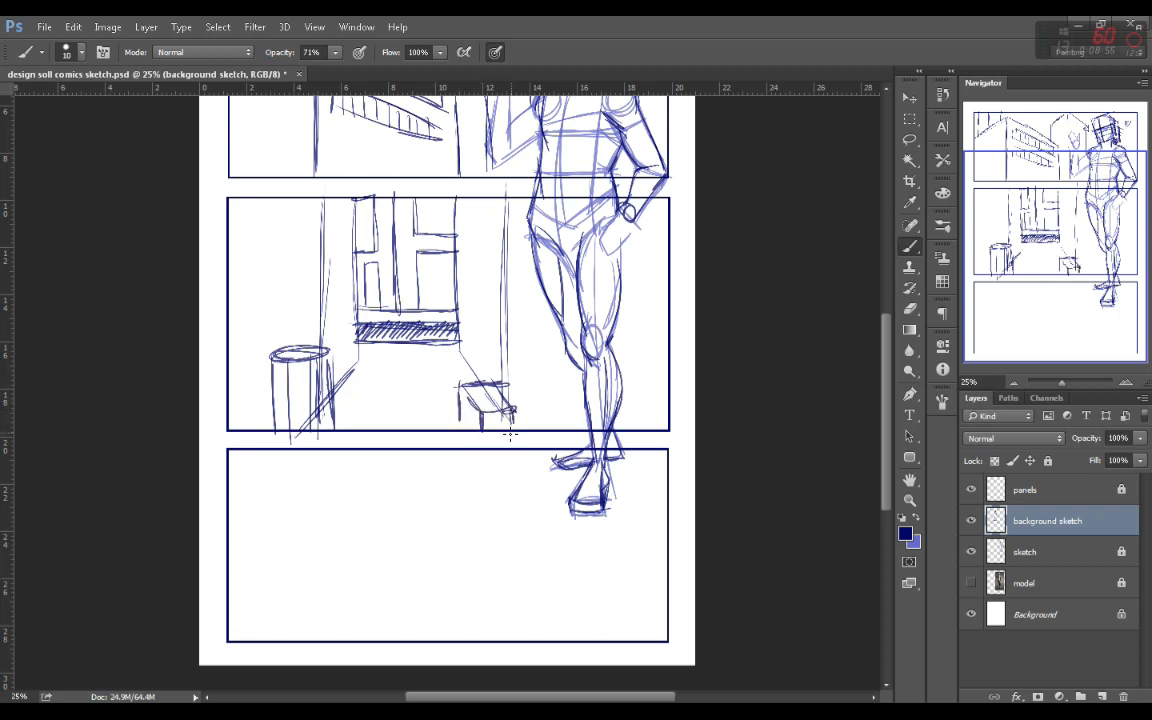
pyautogui.moveTo(460, 392)
pyautogui.mouseDown()
pyautogui.moveTo(463, 428)
pyautogui.moveTo(497, 428)
pyautogui.mouseUp()
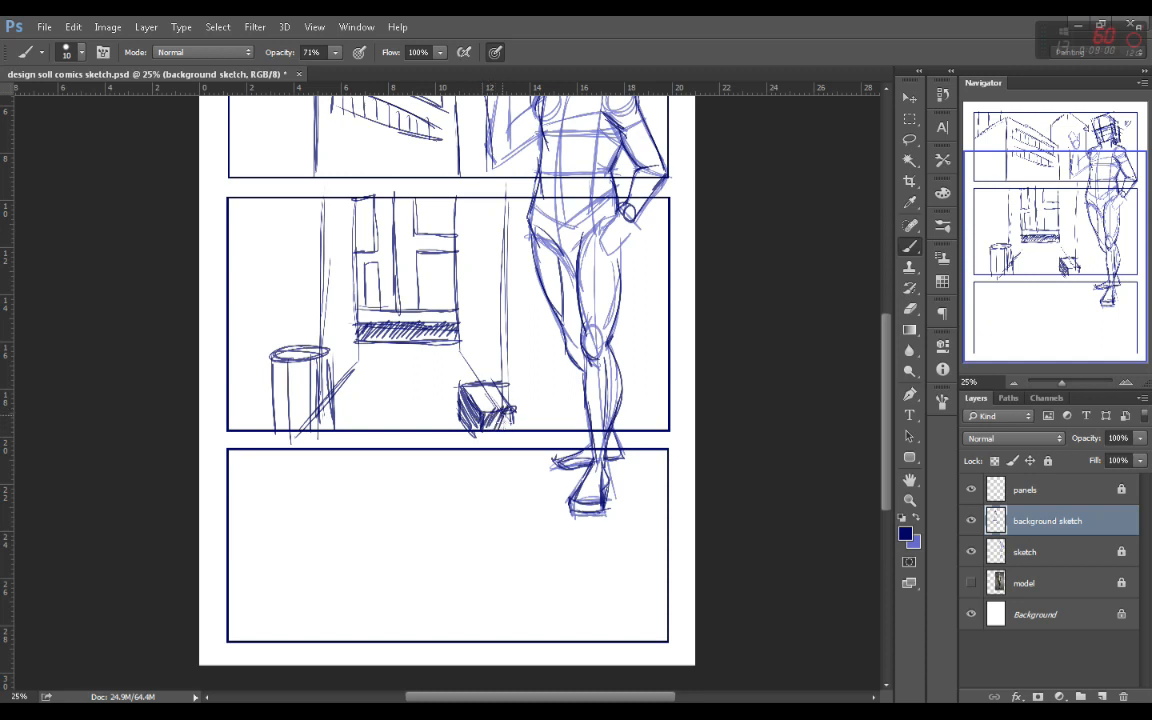
pyautogui.moveTo(356, 200); pyautogui.dragTo(354, 381)
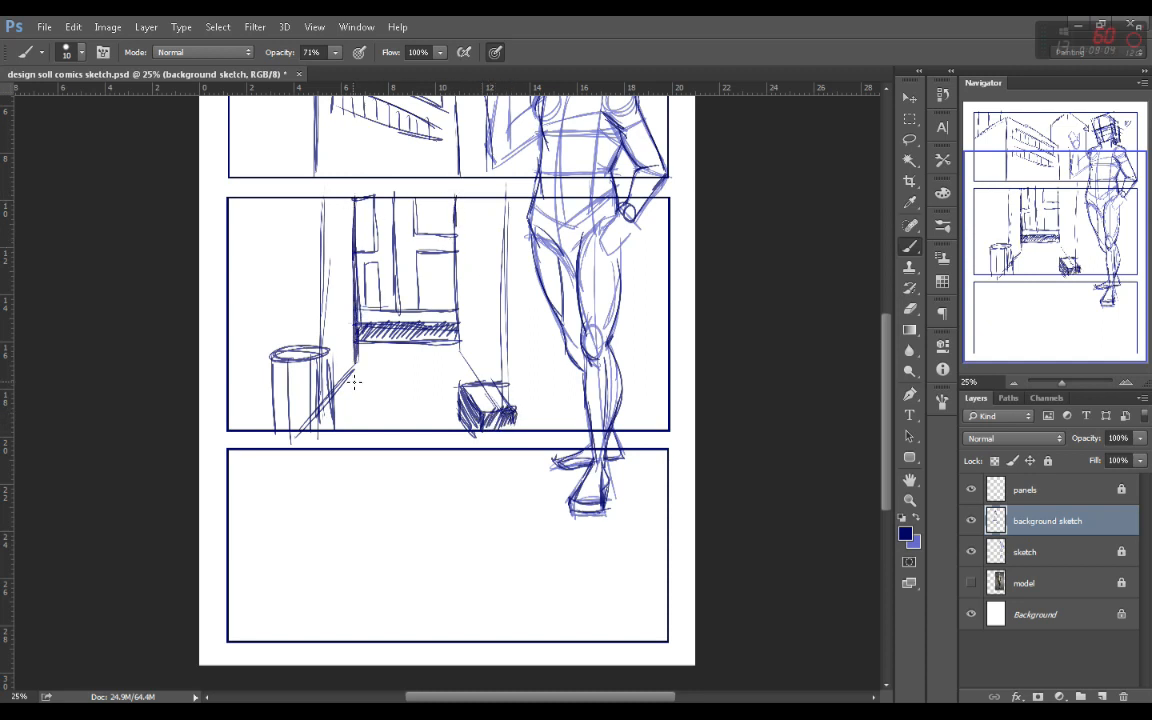
# Step: Sketch oval speech bubbles: two in the upper panel and one each in the middle and lower panels
pyautogui.moveTo(889, 414)
pyautogui.mouseDown()
pyautogui.moveTo(879, 351)
pyautogui.moveTo(887, 398)
pyautogui.mouseUp()
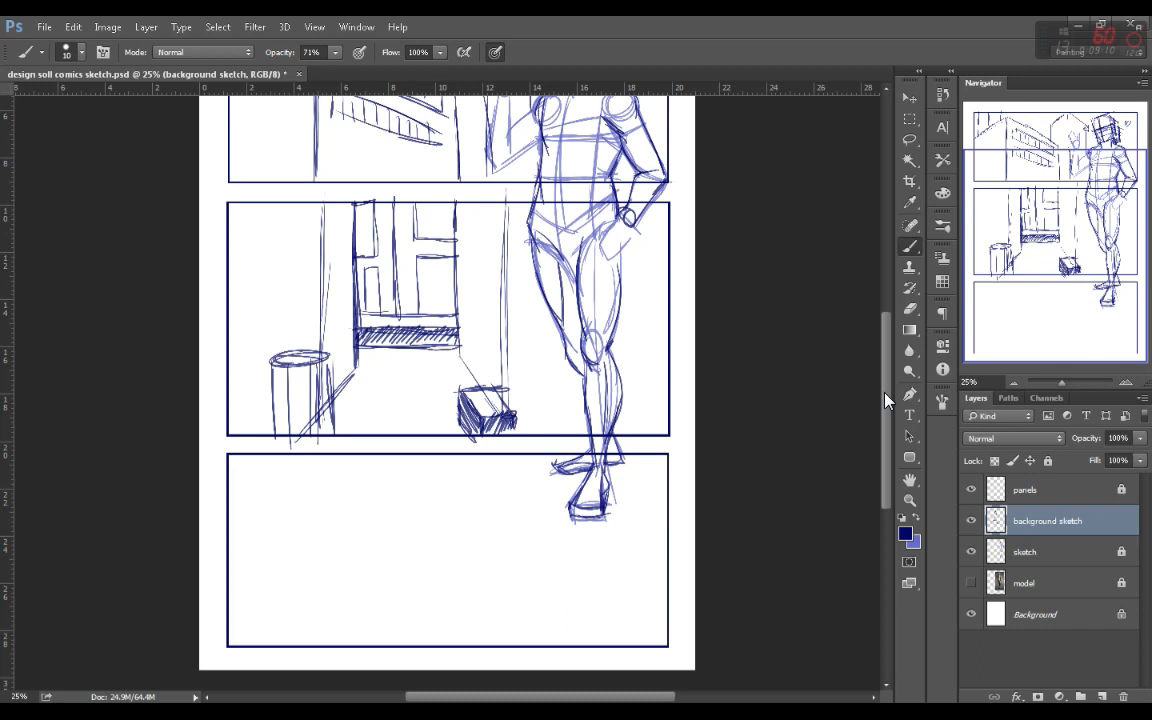
pyautogui.click(1011, 387)
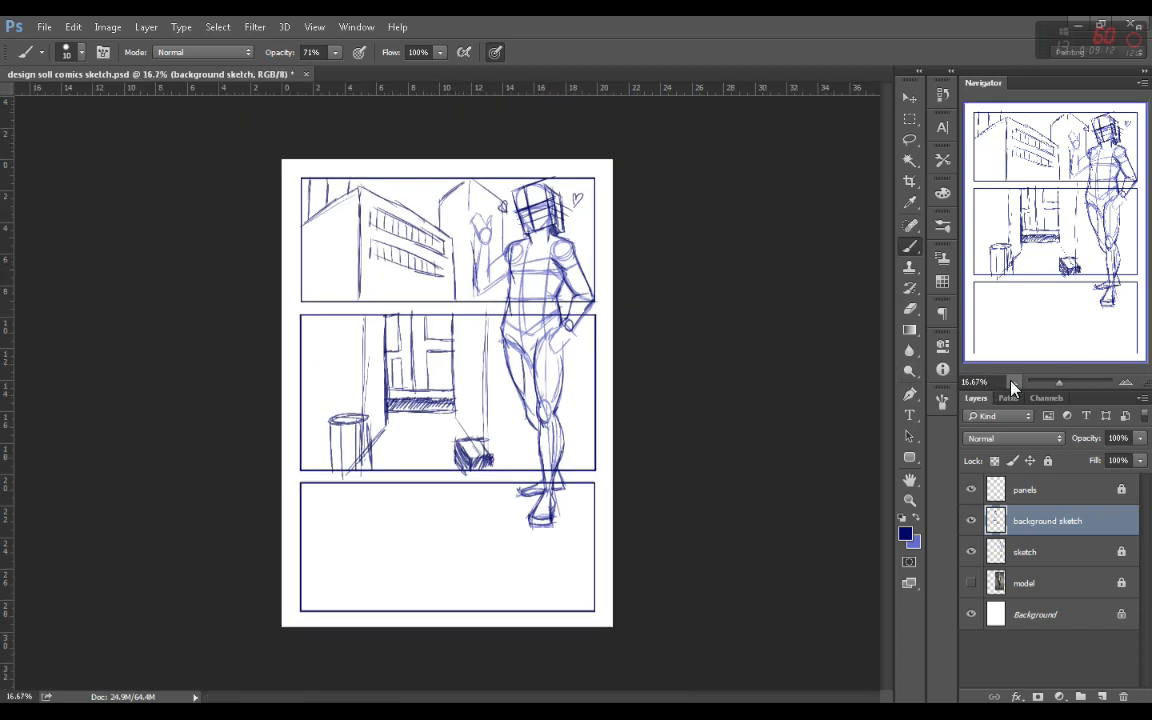
pyautogui.moveTo(336, 178)
pyautogui.mouseDown()
pyautogui.moveTo(298, 212)
pyautogui.moveTo(345, 193)
pyautogui.moveTo(306, 240)
pyautogui.mouseUp()
pyautogui.moveTo(484, 206)
pyautogui.mouseDown()
pyautogui.moveTo(455, 181)
pyautogui.moveTo(478, 168)
pyautogui.moveTo(505, 205)
pyautogui.mouseUp()
pyautogui.moveTo(323, 354)
pyautogui.mouseDown()
pyautogui.moveTo(368, 386)
pyautogui.moveTo(345, 332)
pyautogui.mouseUp()
pyautogui.moveTo(360, 490)
pyautogui.mouseDown()
pyautogui.moveTo(382, 556)
pyautogui.moveTo(333, 522)
pyautogui.mouseUp()
# Step: Sketch a caption box with scribbled lettering, surrounding accent lines and an exclamation mark in the lower panel
pyautogui.moveTo(455, 598)
pyautogui.mouseDown()
pyautogui.moveTo(445, 566)
pyautogui.moveTo(558, 566)
pyautogui.moveTo(453, 600)
pyautogui.mouseUp()
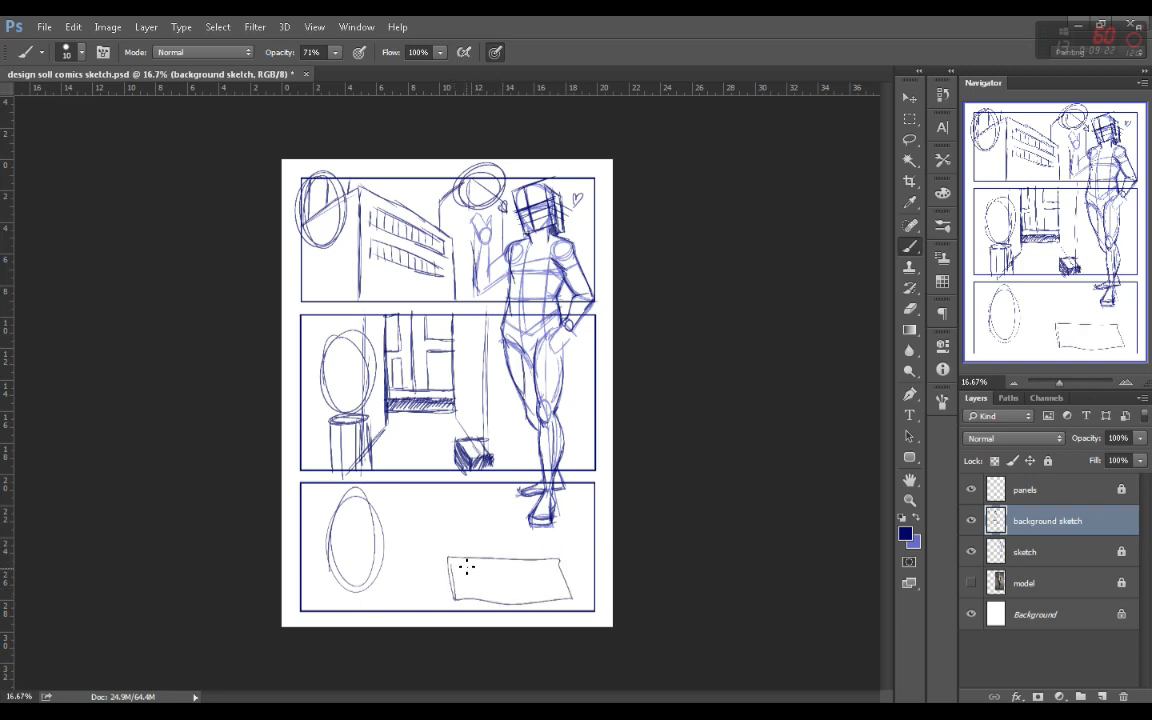
pyautogui.moveTo(520, 579)
pyautogui.mouseDown()
pyautogui.moveTo(548, 585)
pyautogui.moveTo(578, 516)
pyautogui.mouseUp()
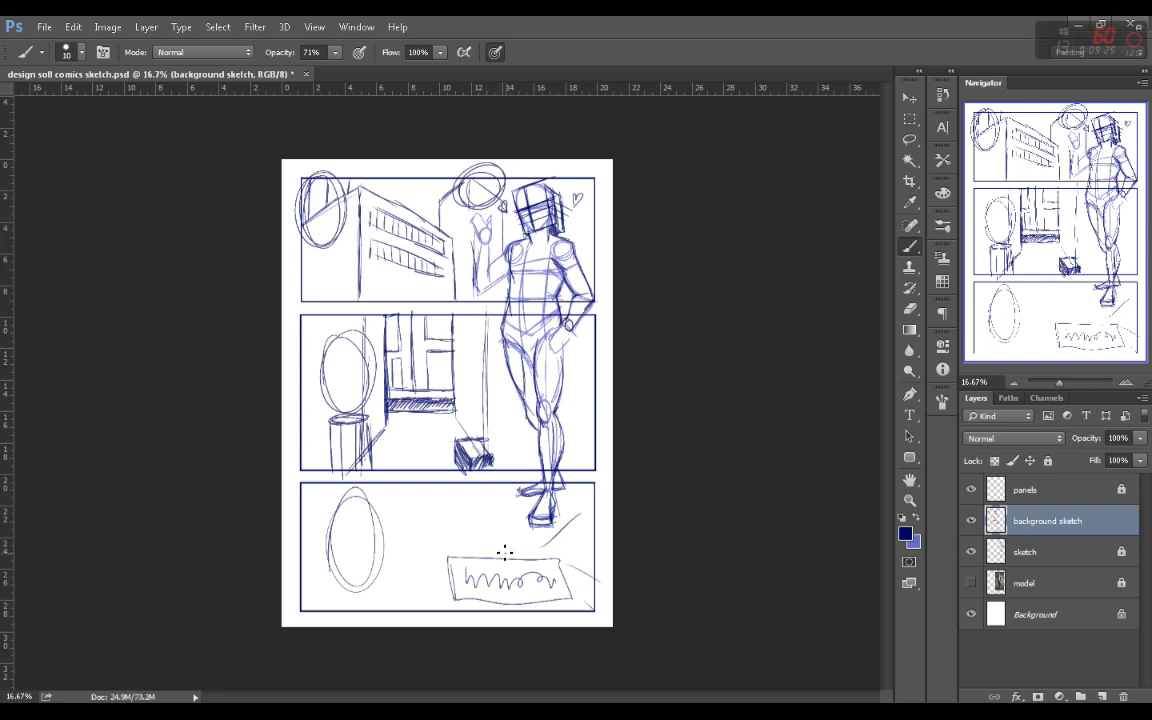
pyautogui.moveTo(484, 512); pyautogui.dragTo(508, 553)
# Step: Save the comic page document and switch to DesignDoll
pyautogui.click(43, 23)
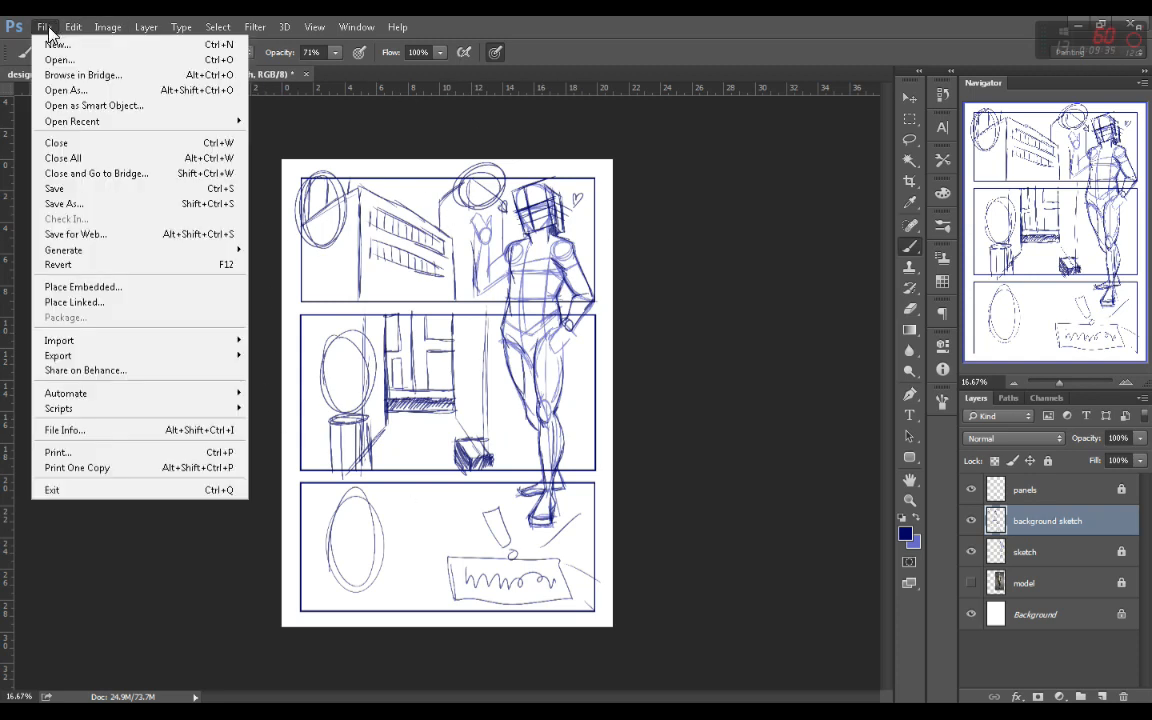
pyautogui.click(50, 190)
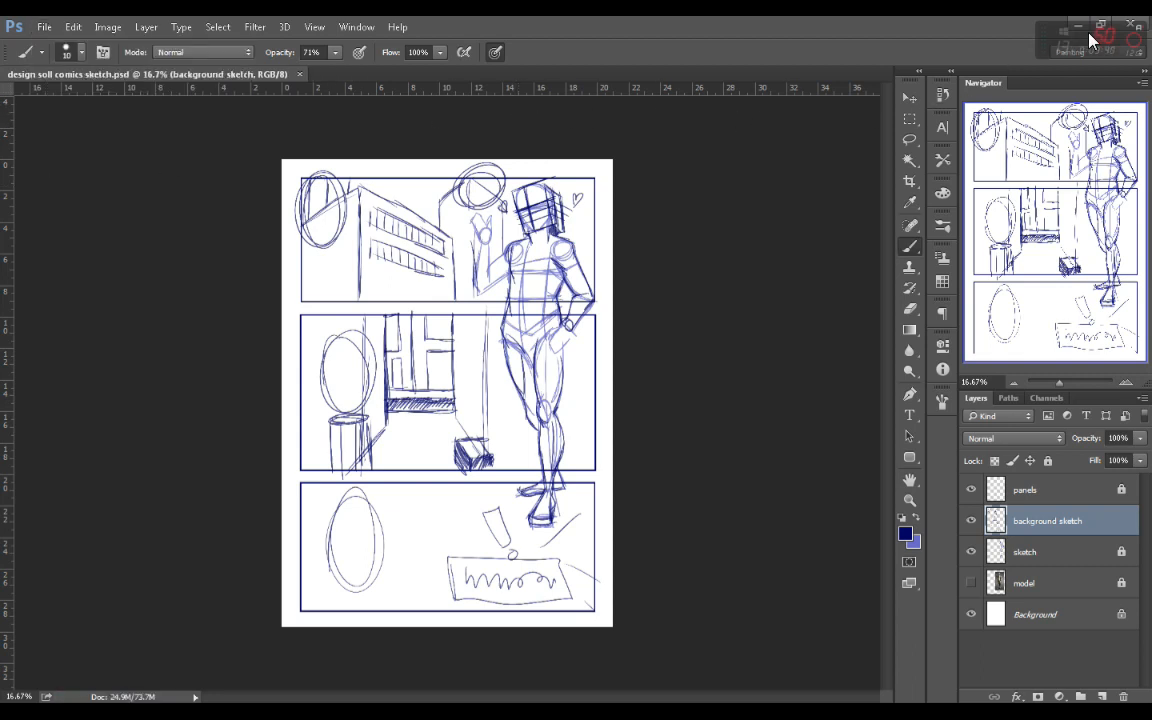
pyautogui.hotkey('alt', 'Tab')
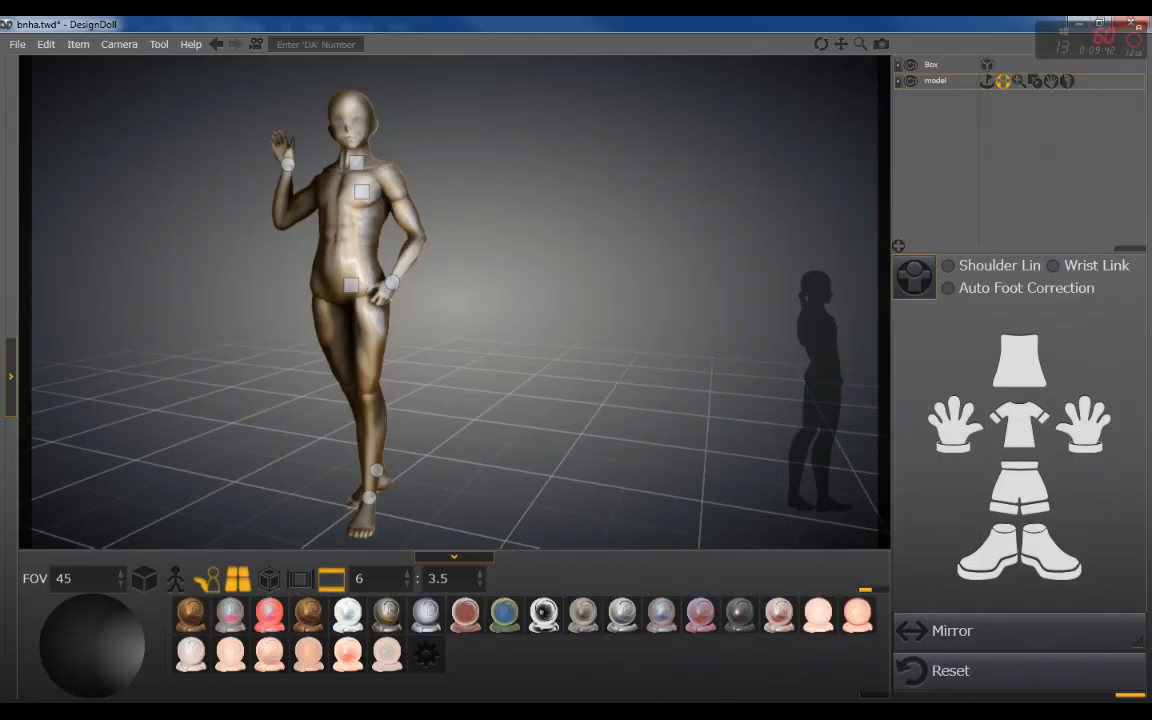
# Step: Reset the finger poses of the model's right and left hands to their defaults
pyautogui.moveTo(255, 401); pyautogui.dragTo(229, 404)
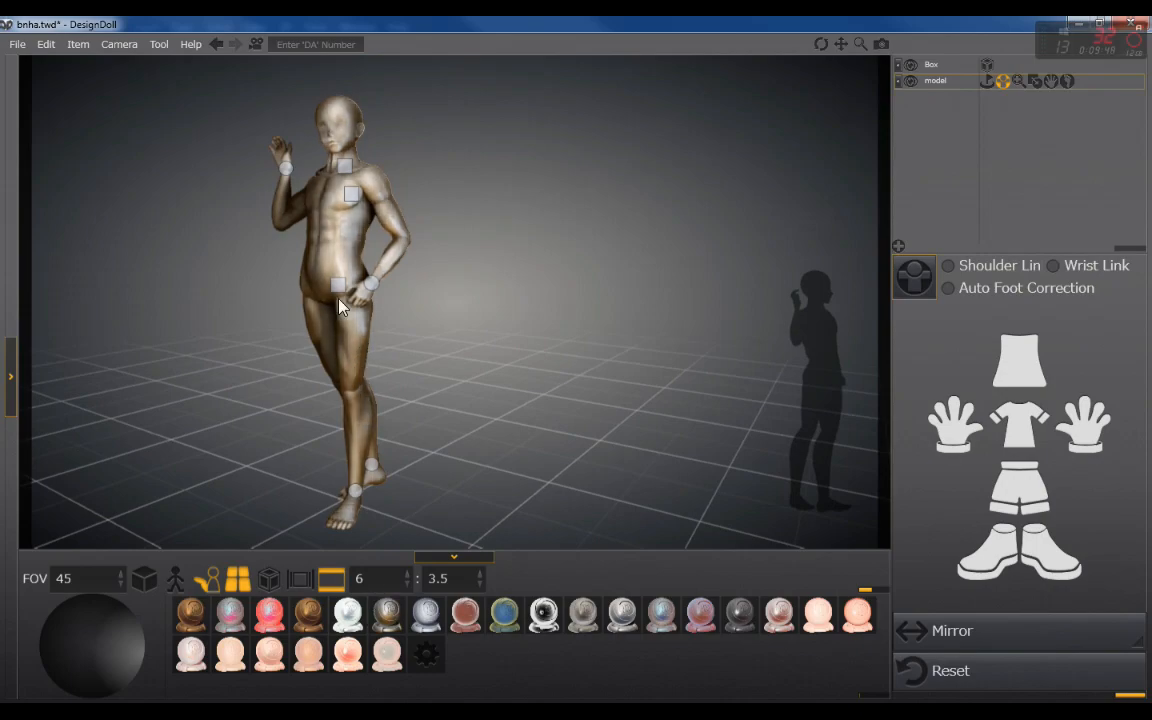
pyautogui.scroll(3, 290, 220)
pyautogui.moveTo(297, 224); pyautogui.dragTo(325, 443)
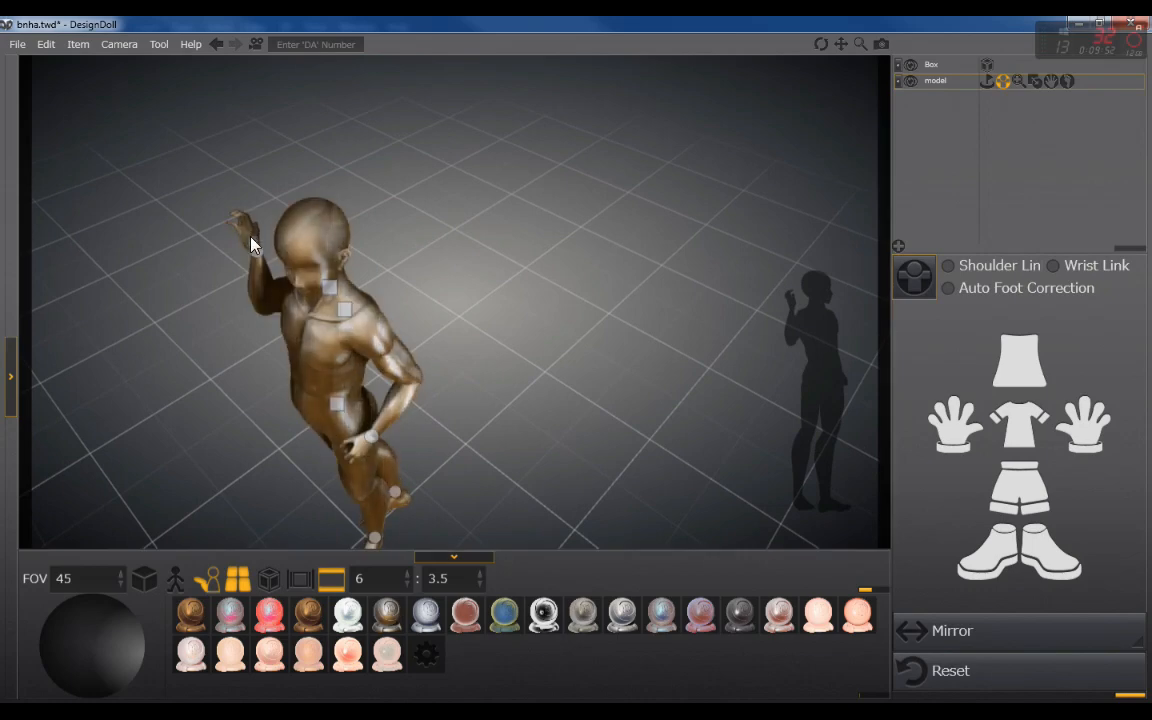
pyautogui.click(1051, 82)
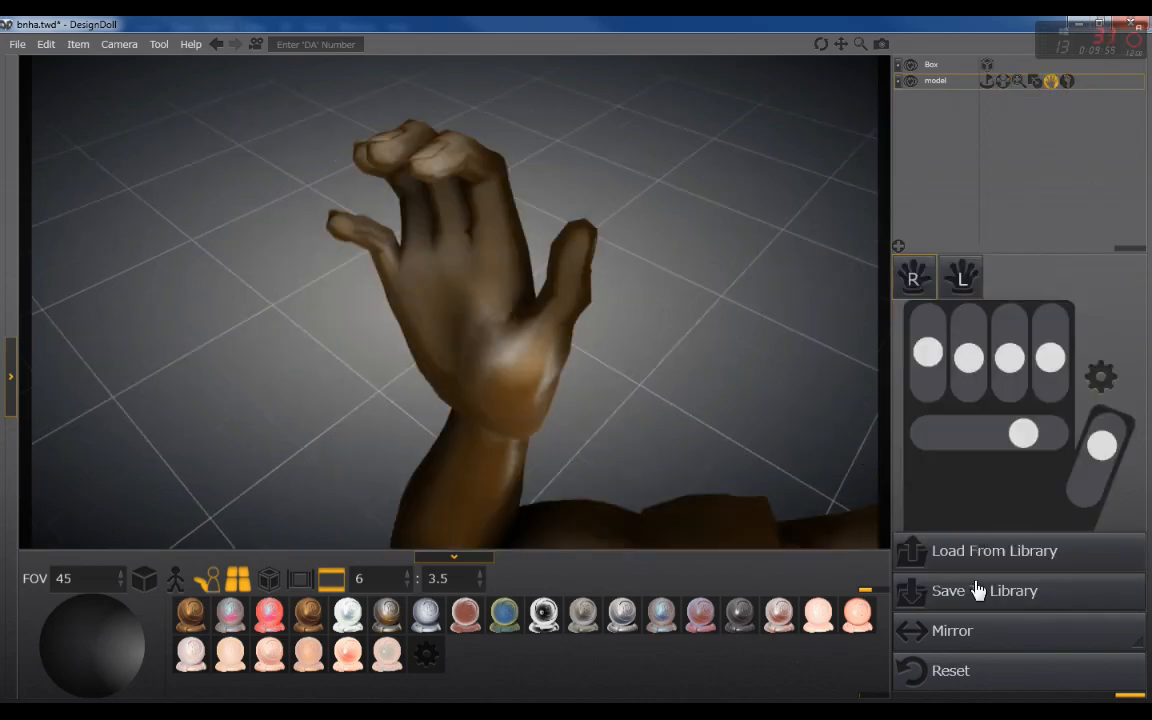
pyautogui.click(948, 671)
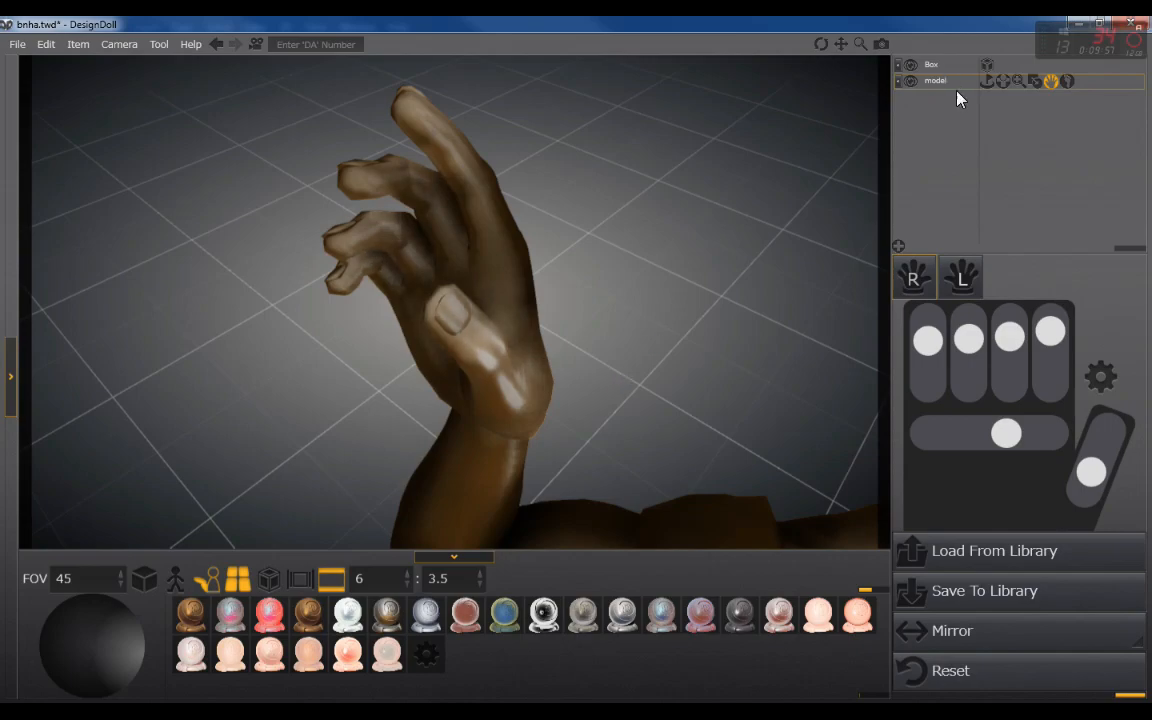
pyautogui.click(957, 292)
pyautogui.click(980, 671)
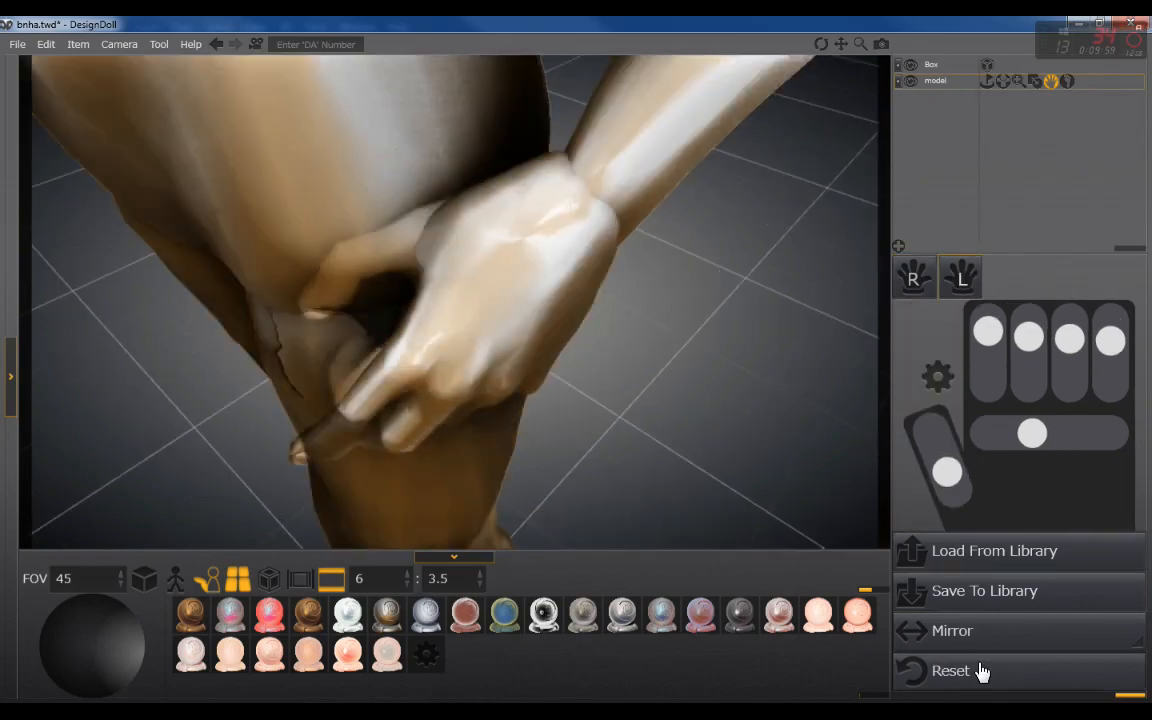
# Step: Return to body posing and rotate the wrist of the model's raised right hand
pyautogui.scroll(-3, 637, 322)
pyautogui.scroll(-5, 635, 319)
pyautogui.moveTo(631, 318)
pyautogui.mouseDown()
pyautogui.moveTo(675, 326)
pyautogui.moveTo(605, 216)
pyautogui.moveTo(519, 163)
pyautogui.moveTo(528, 336)
pyautogui.moveTo(516, 261)
pyautogui.moveTo(301, 231)
pyautogui.mouseUp()
pyautogui.click(516, 261)
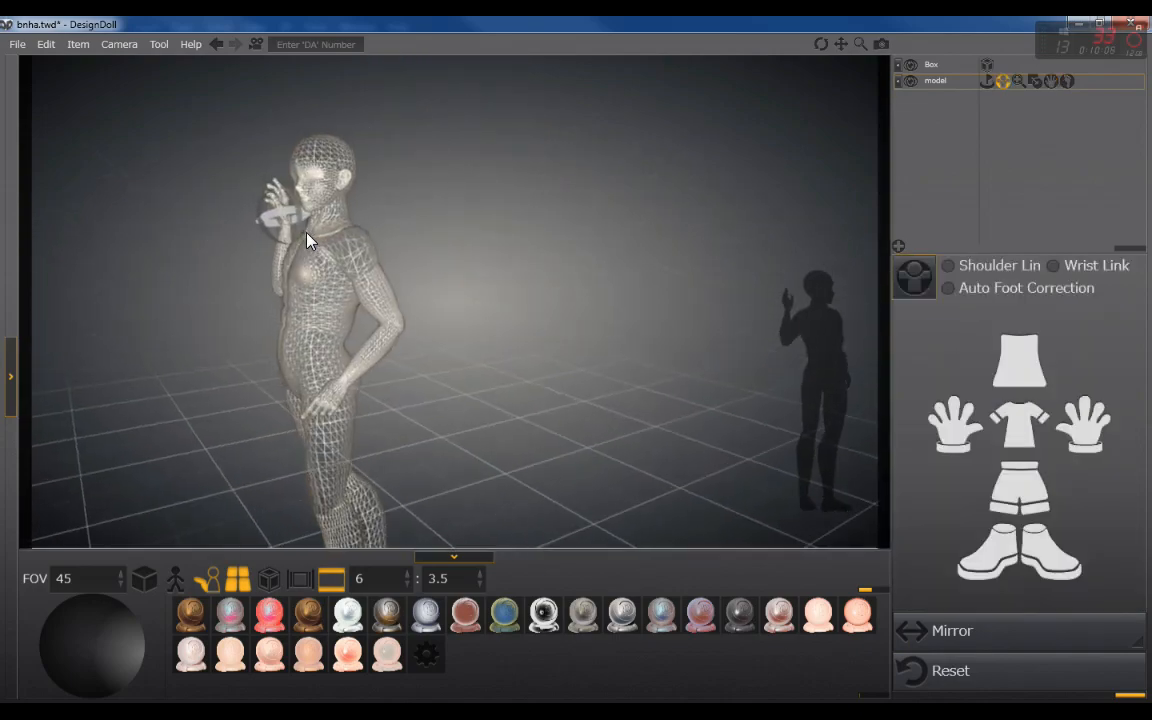
pyautogui.scroll(5, 404, 293)
pyautogui.moveTo(384, 238)
pyautogui.mouseDown()
pyautogui.moveTo(375, 229)
pyautogui.moveTo(411, 234)
pyautogui.mouseUp()
pyautogui.moveTo(300, 237)
pyautogui.mouseDown()
pyautogui.moveTo(277, 253)
pyautogui.moveTo(305, 254)
pyautogui.moveTo(175, 259)
pyautogui.moveTo(372, 232)
pyautogui.mouseUp()
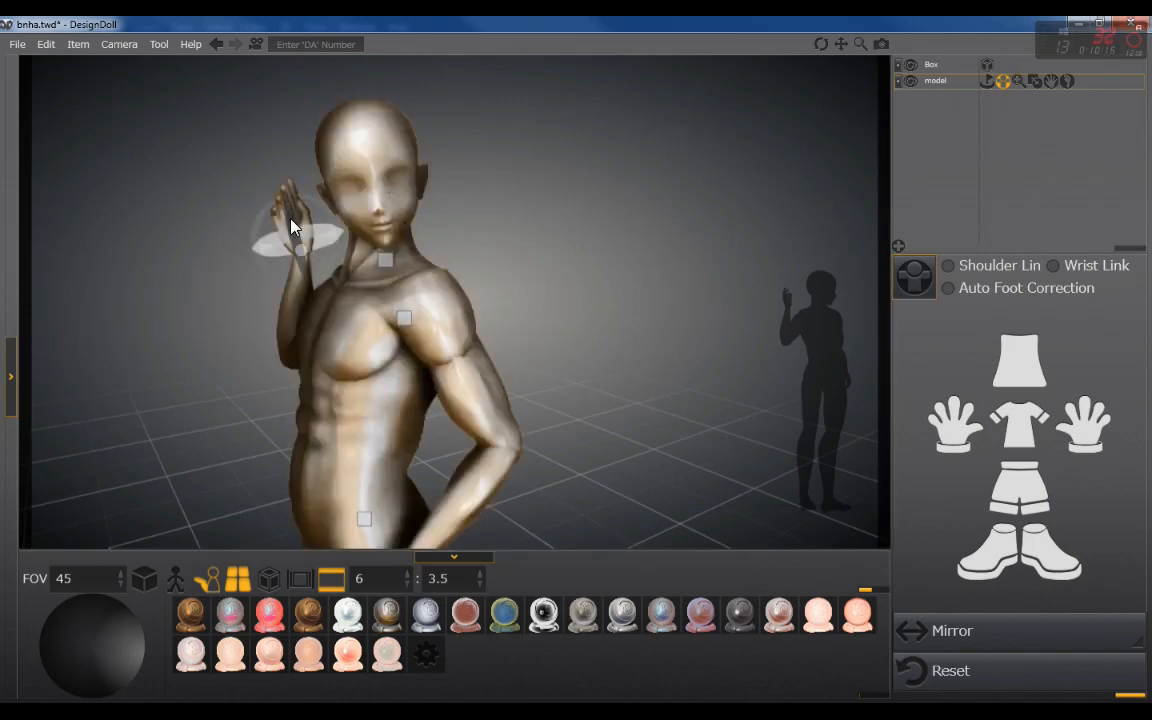